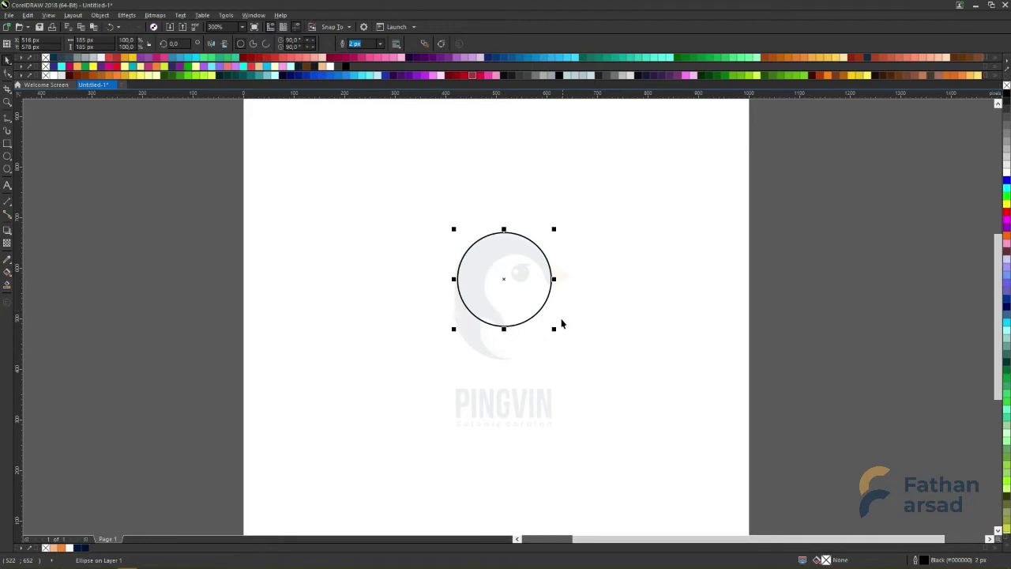
Enlarge the penguin's head circle to 190 px and place a duplicate lower, along the bottom curve of the traced body.
drag(453, 330, 449, 333)
drag(524, 265, 522, 297)
right_click(522, 297)
click(129, 207)
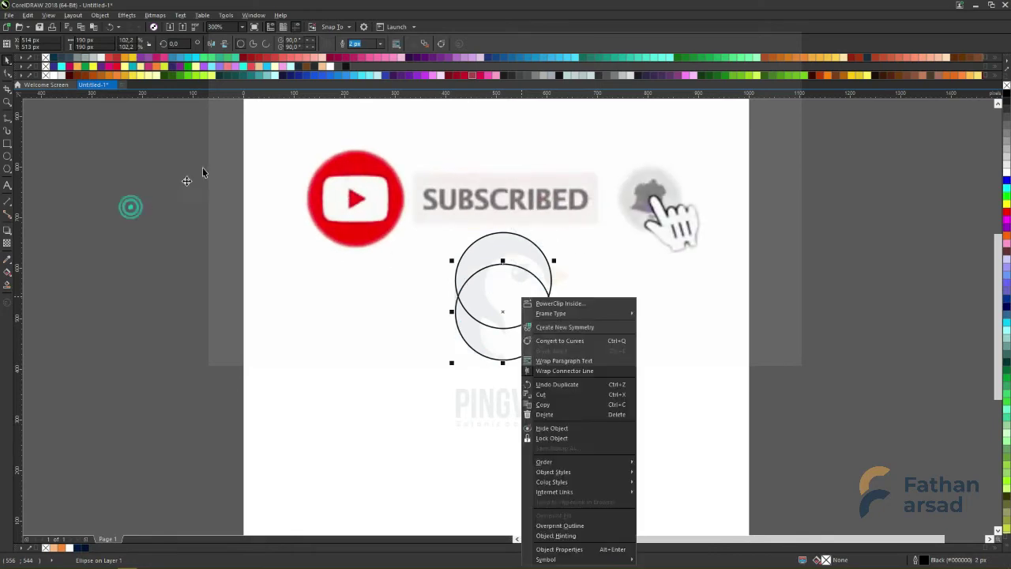
Draw a vertical line about 275 px long at the left tangent of the circles and copy it to their right tangent.
click(7, 118)
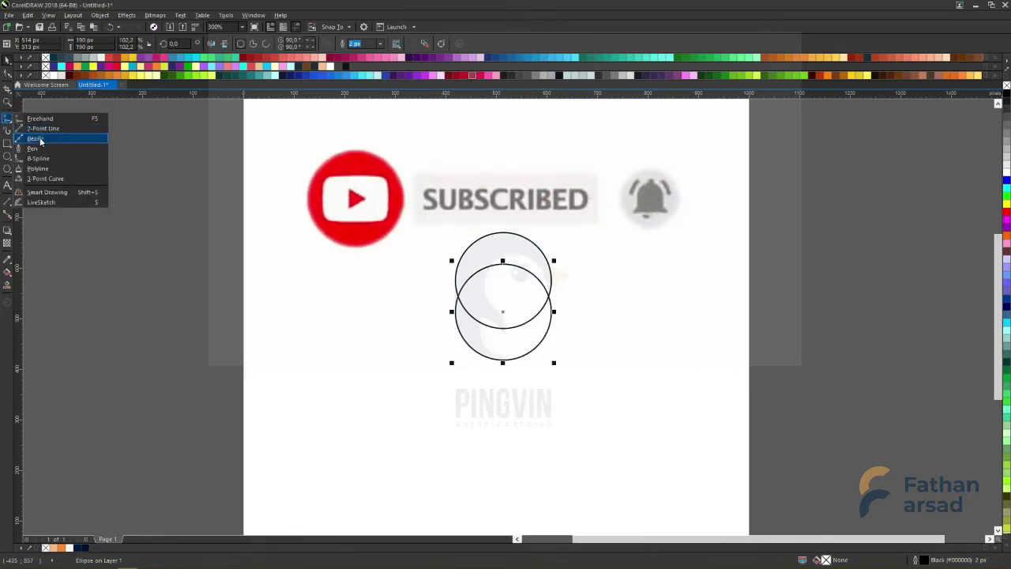
click(33, 129)
drag(245, 192, 242, 330)
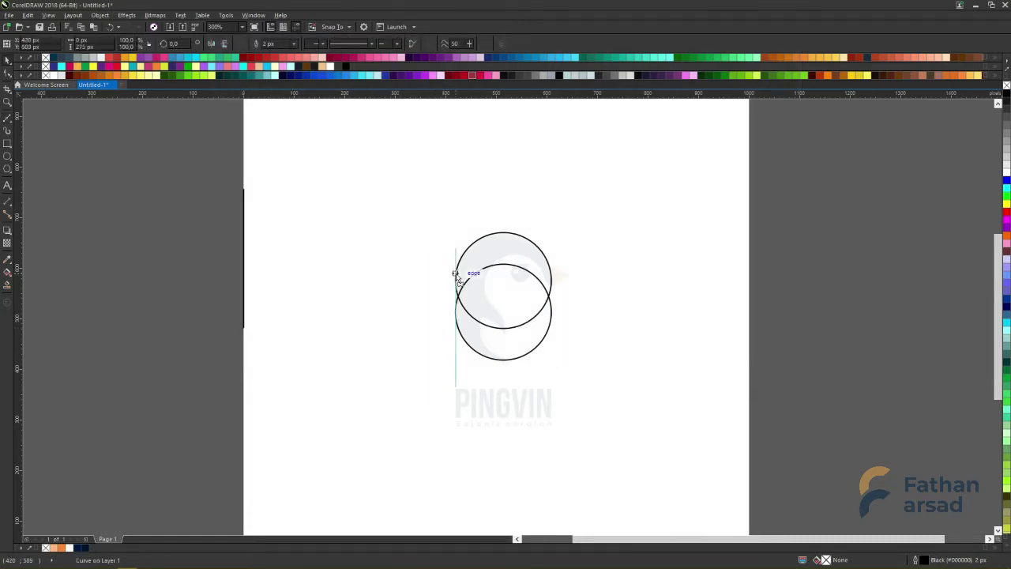
drag(456, 325, 456, 326)
mouse_move(456, 332)
mouse_down()
mouse_move(456, 312)
mouse_move(504, 282)
mouse_move(551, 284)
mouse_up()
Draw a slanted guide along the beak's upper edge, about 114 by 62 px, and add a mirrored copy crossing at the beak tip.
key(F5)
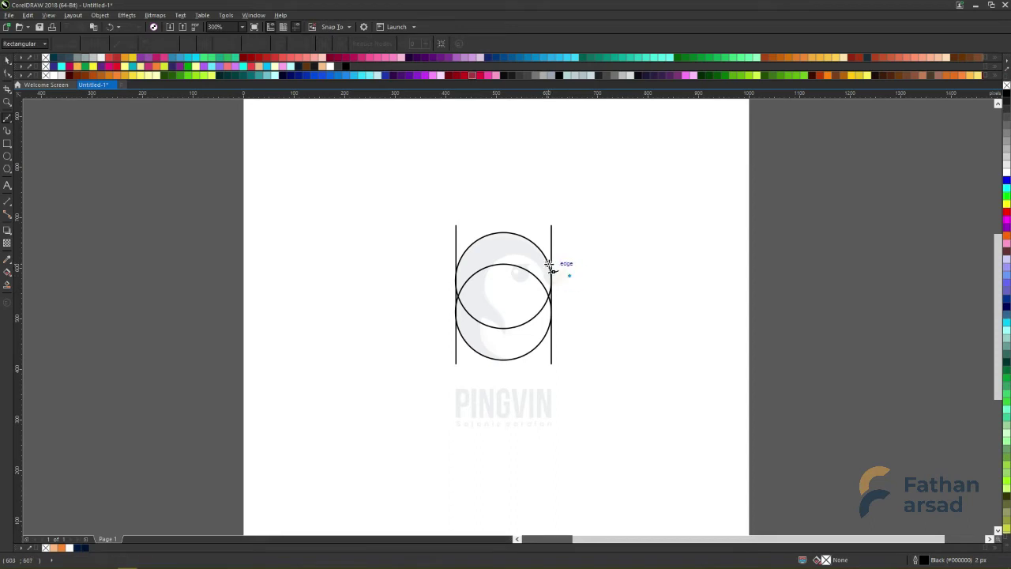
click(550, 265)
key(space)
drag(574, 279, 593, 291)
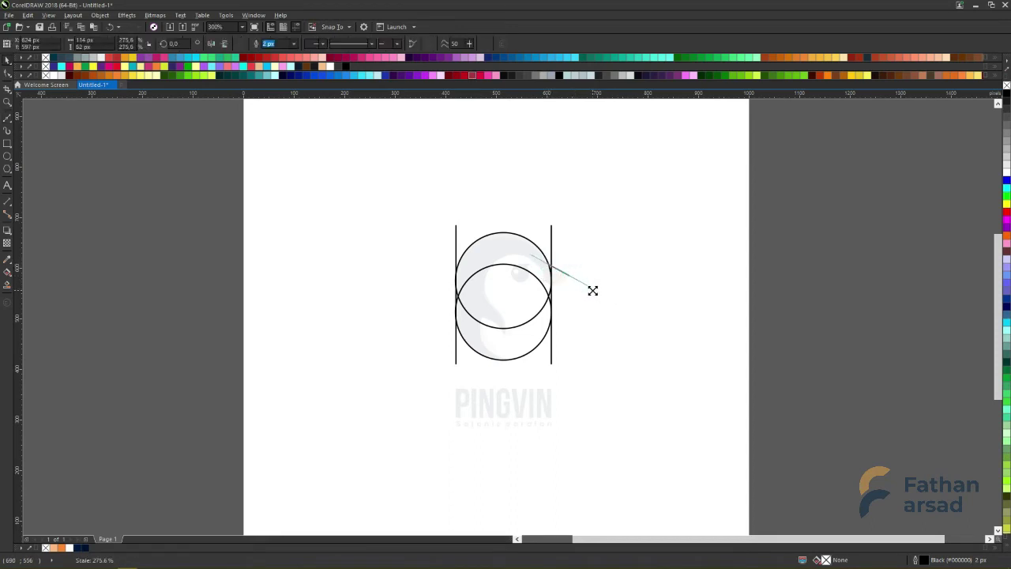
drag(524, 249, 570, 280)
key(ctrl+z)
click(387, 261)
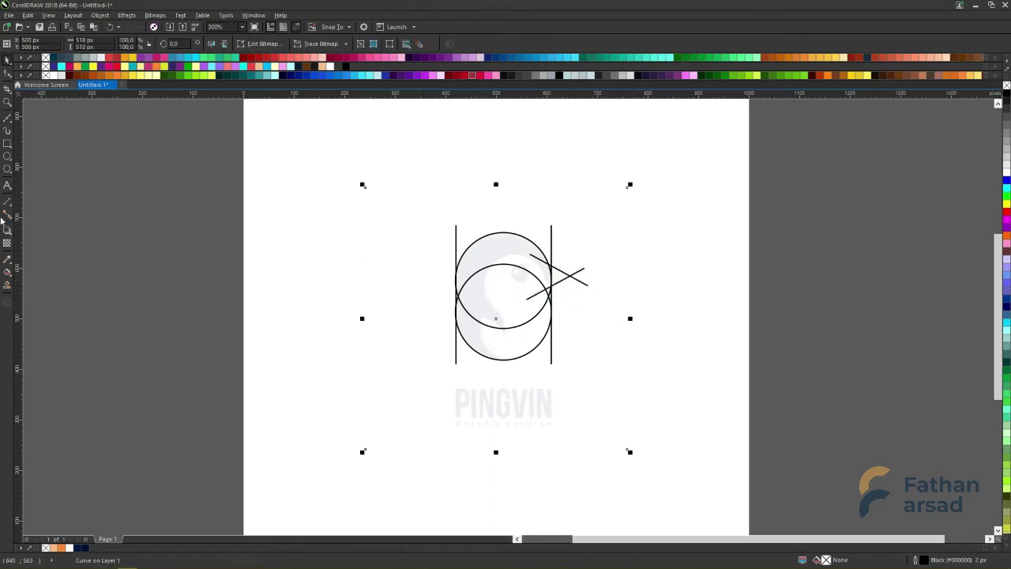
Draw three circles tracing the penguin's belly, flipper and tail curves, the largest about 182 px across.
click(6, 157)
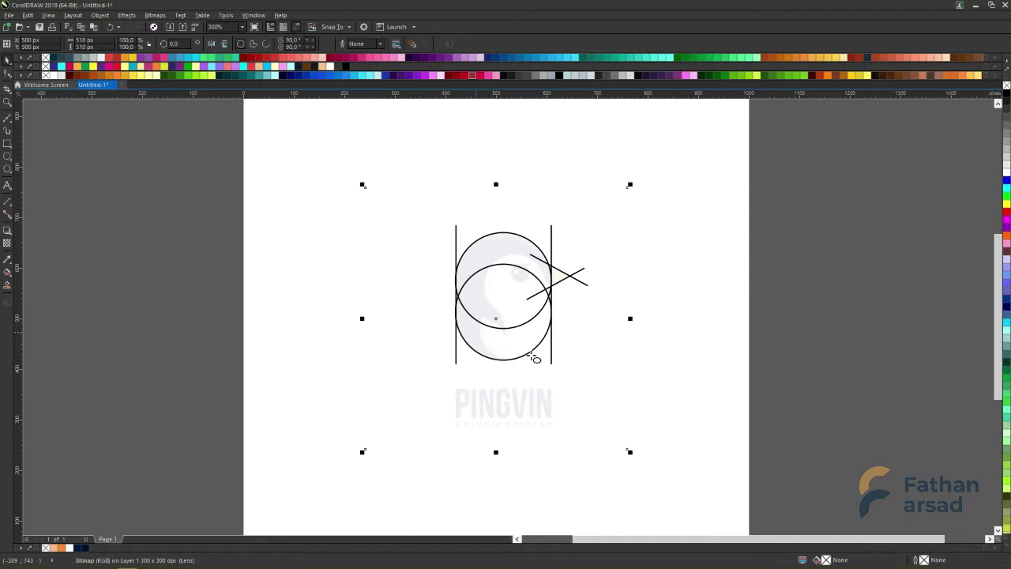
scroll(501, 342, up, 2)
mouse_move(512, 310)
mouse_down()
mouse_move(623, 400)
mouse_move(575, 390)
mouse_move(561, 365)
mouse_move(603, 240)
mouse_up()
drag(542, 280, 539, 284)
mouse_move(402, 296)
mouse_down()
mouse_move(519, 376)
mouse_move(511, 350)
mouse_up()
mouse_move(345, 257)
mouse_down()
mouse_move(411, 324)
mouse_move(526, 365)
mouse_move(487, 329)
mouse_up()
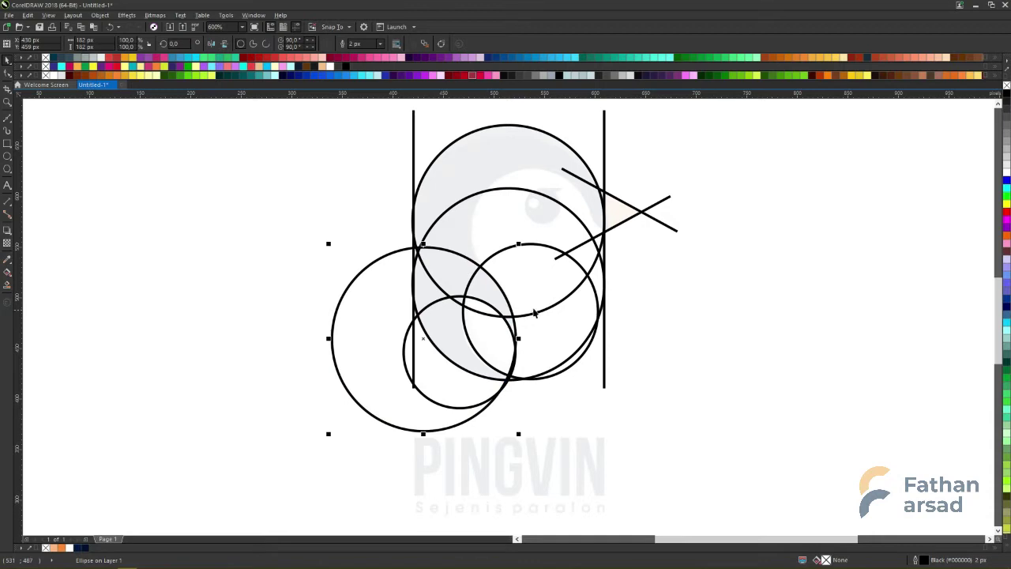
Add another circle over the penguin's face and resize it to fit the inner edge of the traced head.
drag(465, 184, 584, 291)
key(space)
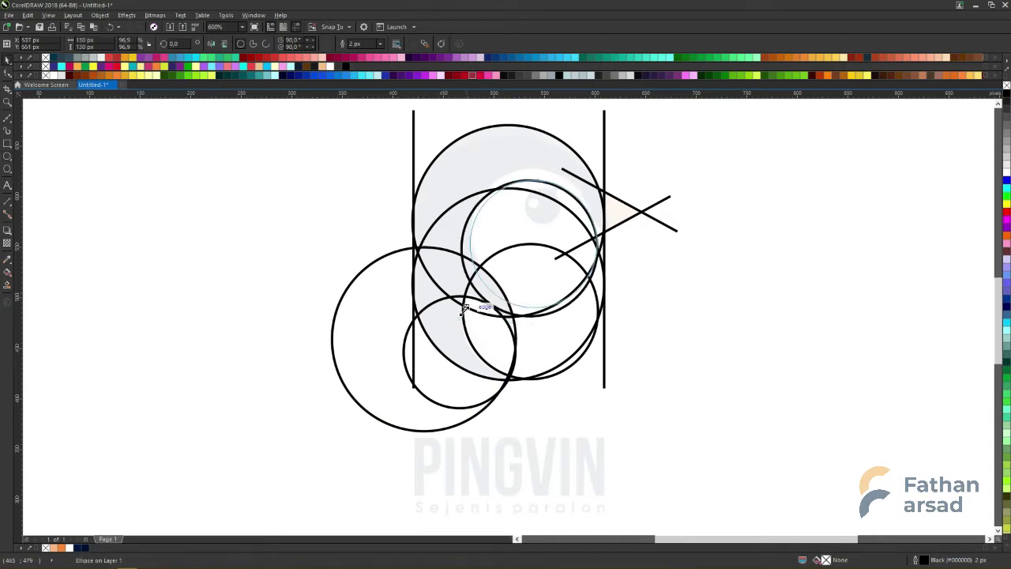
drag(460, 319, 473, 299)
drag(511, 205, 504, 201)
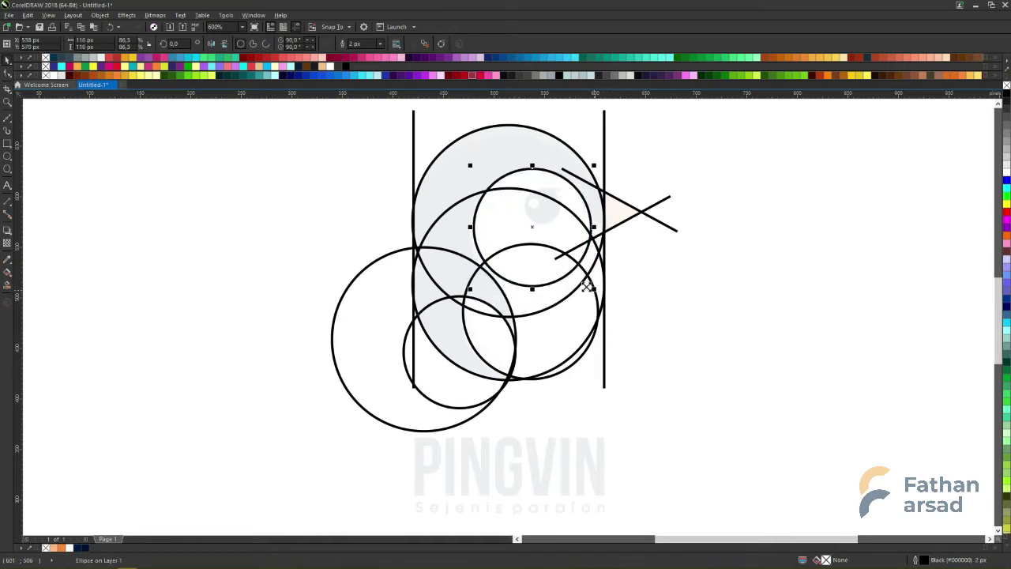
mouse_move(594, 289)
mouse_down()
mouse_move(609, 287)
mouse_move(598, 292)
mouse_up()
drag(491, 271, 490, 274)
Draw a circle about 39 px across over the beak base and one about 36 px across over the eye.
key(F7)
mouse_move(635, 187)
mouse_down()
mouse_move(663, 226)
mouse_move(594, 222)
mouse_up()
key(space)
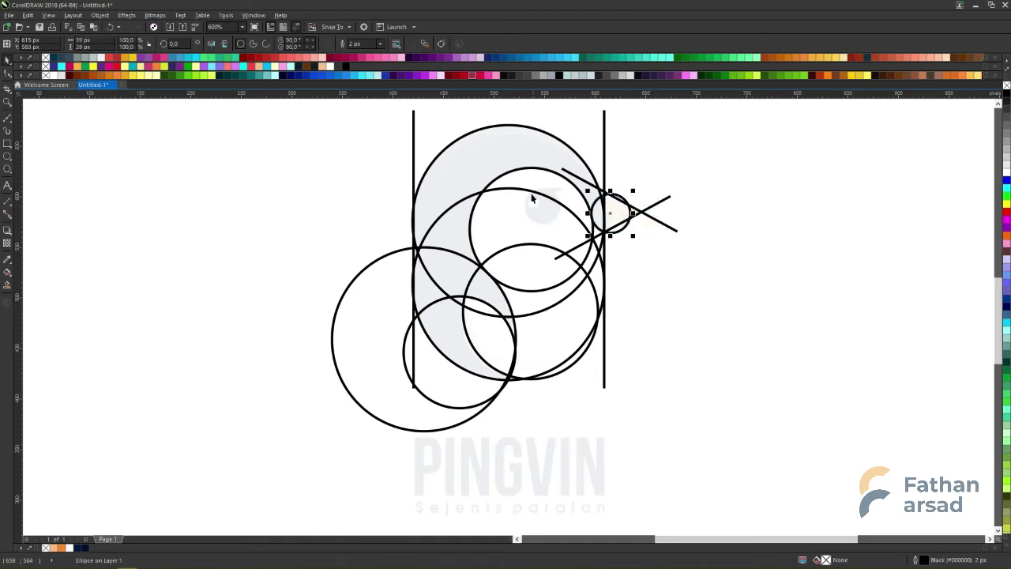
drag(525, 188, 557, 211)
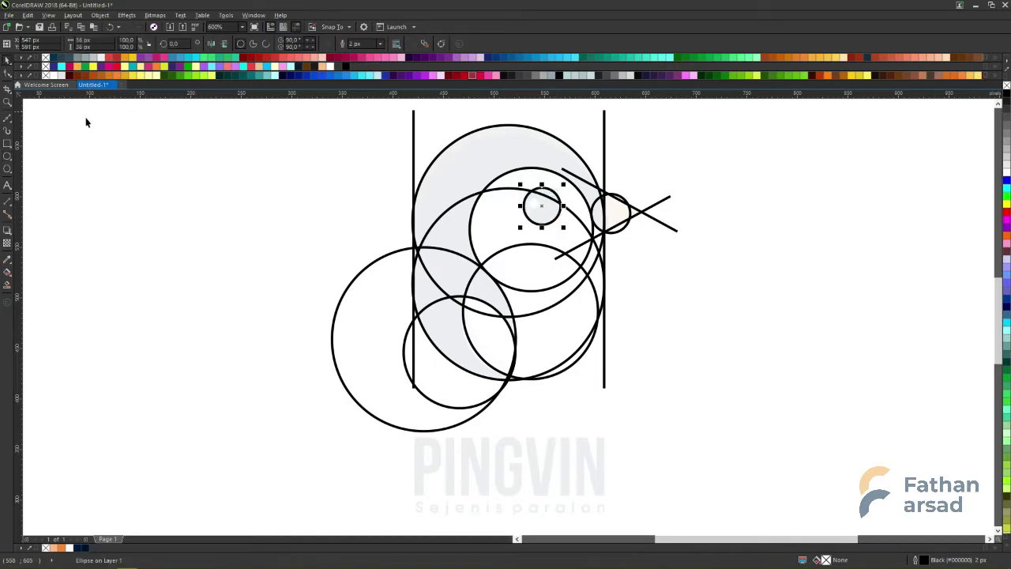
Draw a small closed triangle for the eyelash at the eye's upper right, about 22 by 10 px.
click(565, 188)
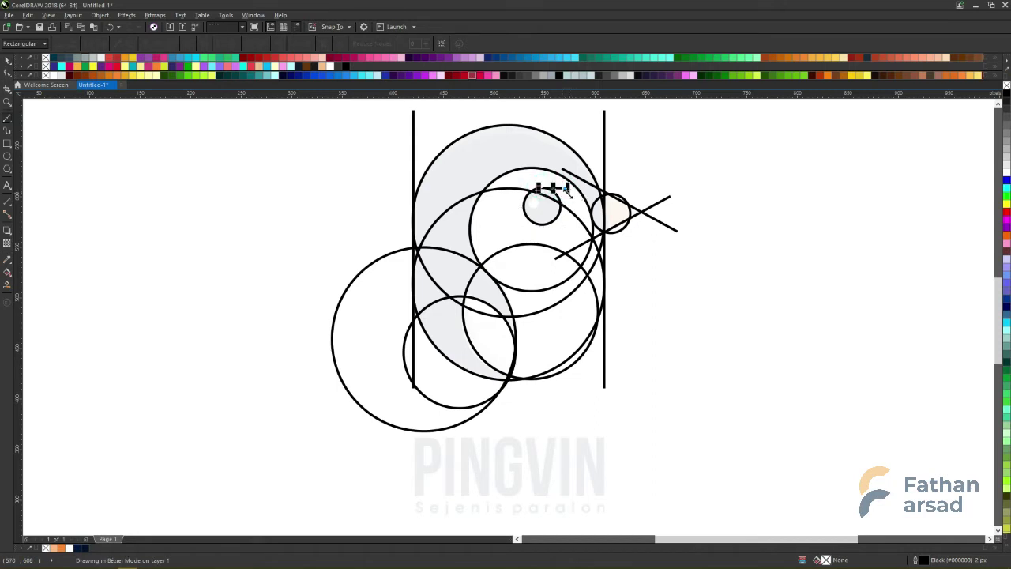
click(550, 197)
click(542, 188)
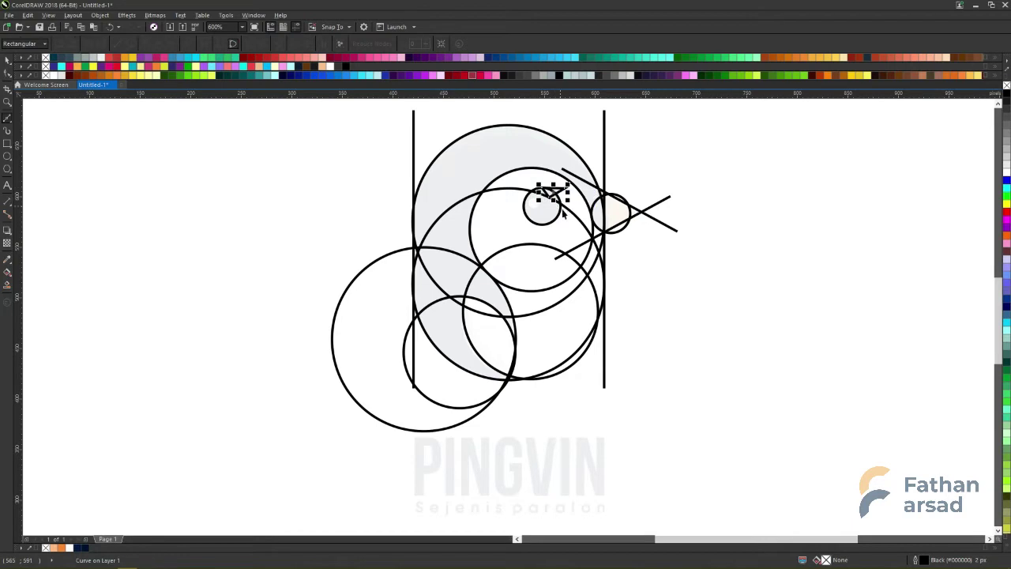
Select all the construction circles, lines and the eyelash triangle and group them.
scroll(562, 212, down, 2)
drag(562, 216, 560, 228)
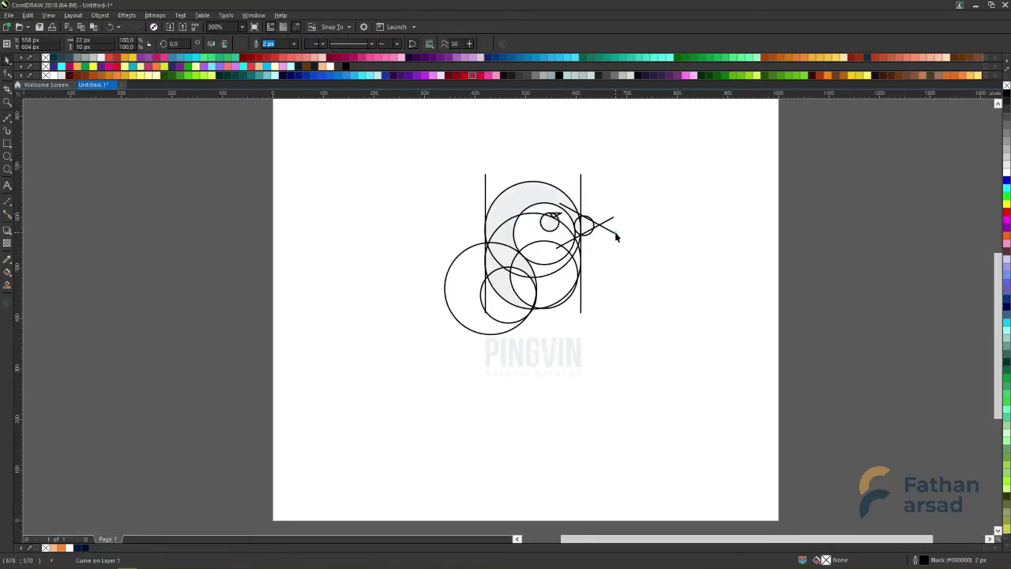
key(space)
drag(798, 146, 410, 357)
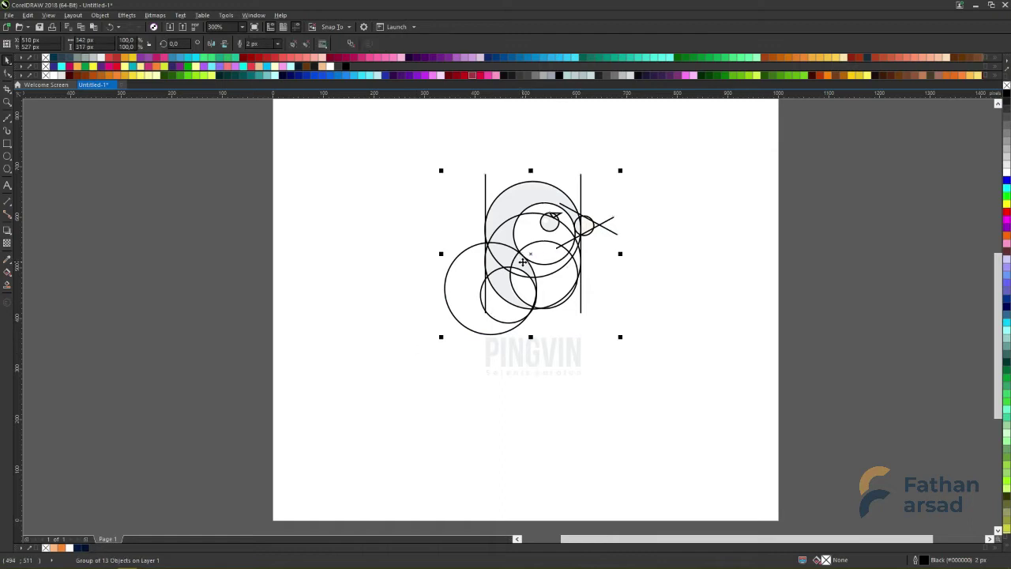
Smart-fill the head, back, tail and flipper regions with slate blue (C40 M20 Y0 K40) and a 2 px black outline.
scroll(522, 262, up, 2)
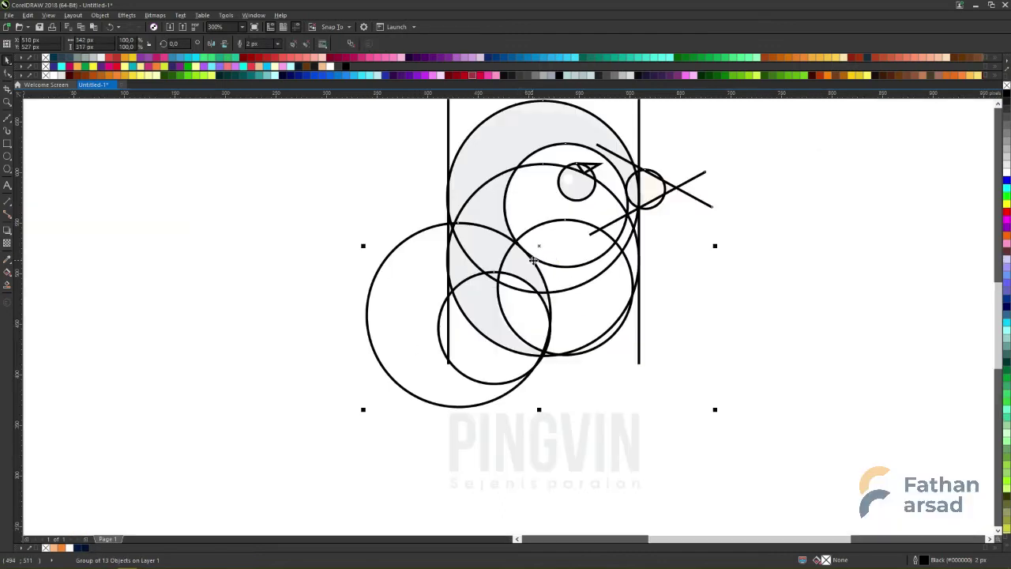
click(8, 286)
click(540, 137)
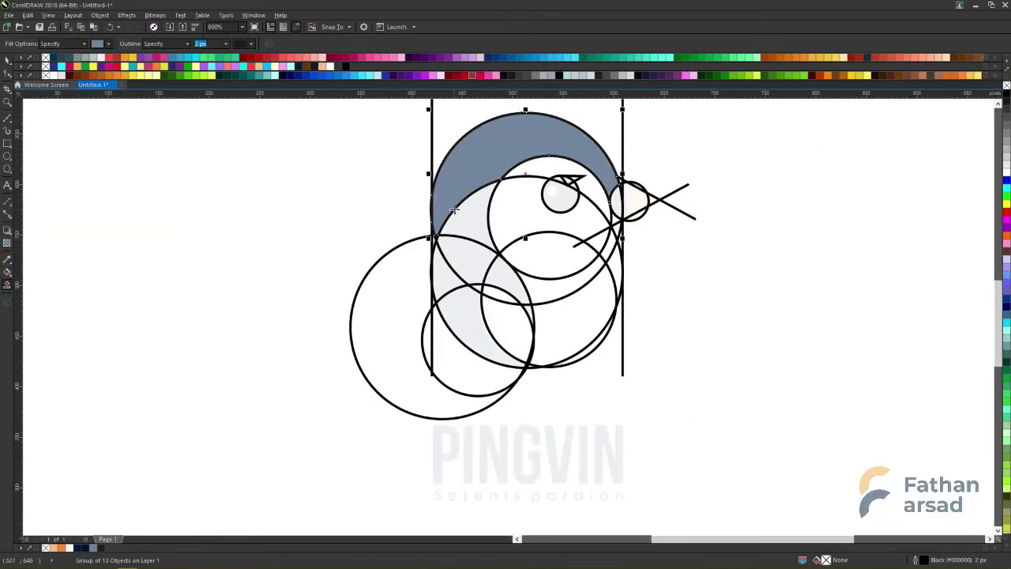
click(449, 247)
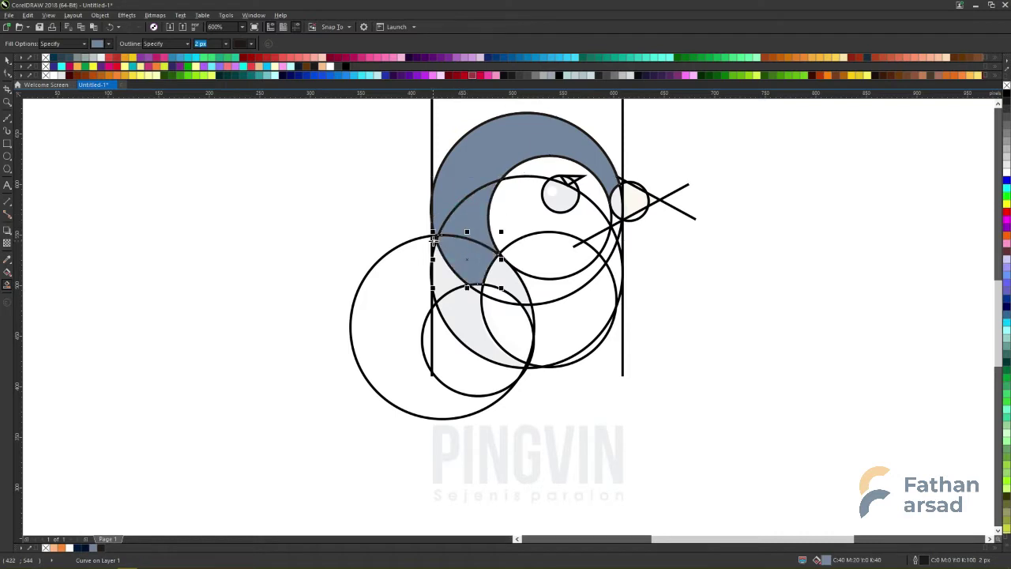
click(447, 299)
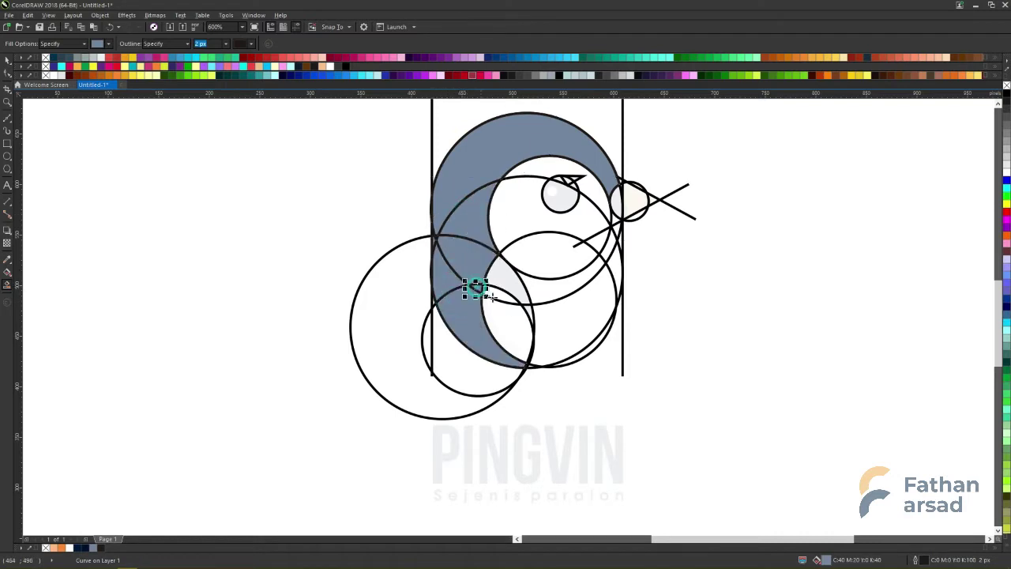
click(531, 364)
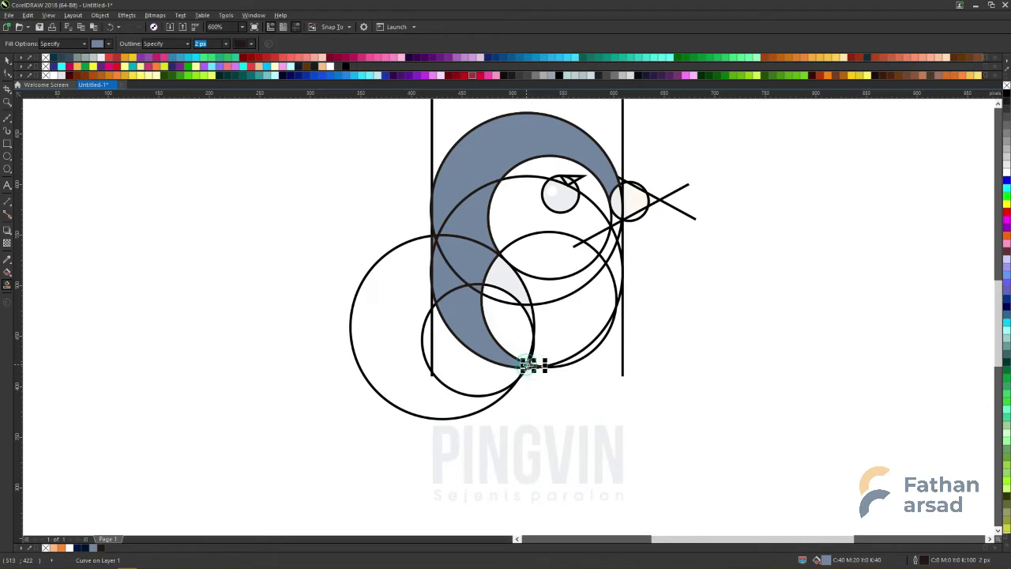
click(506, 264)
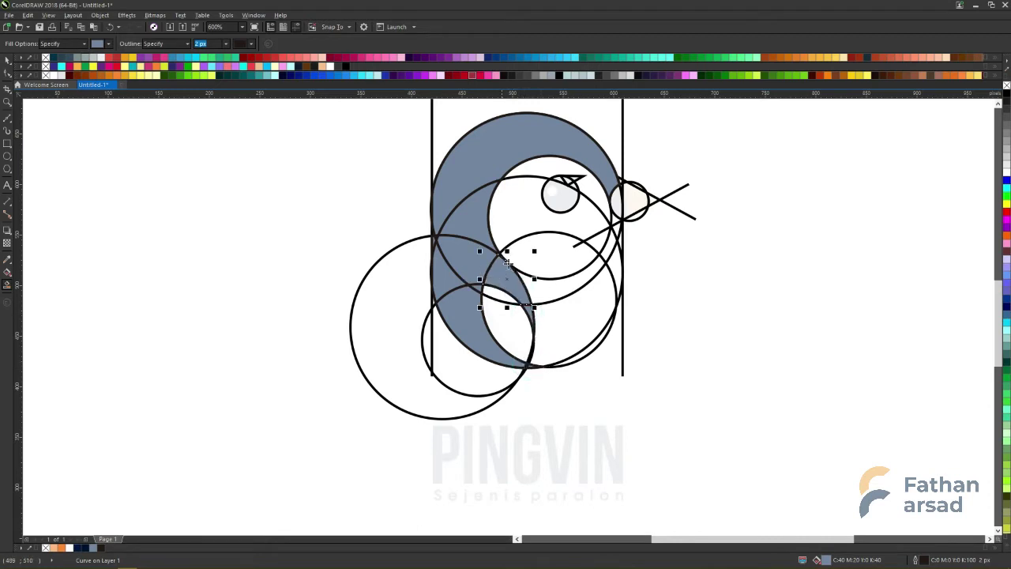
Smart-fill the eye circle and the eyelash triangle regions with the same slate blue.
click(563, 200)
click(558, 179)
click(568, 179)
click(581, 178)
key(ctrl+z)
click(579, 176)
click(575, 185)
Smart-fill the beak regions between the slanted guides, from the base to the tip, with the same slate blue.
click(621, 181)
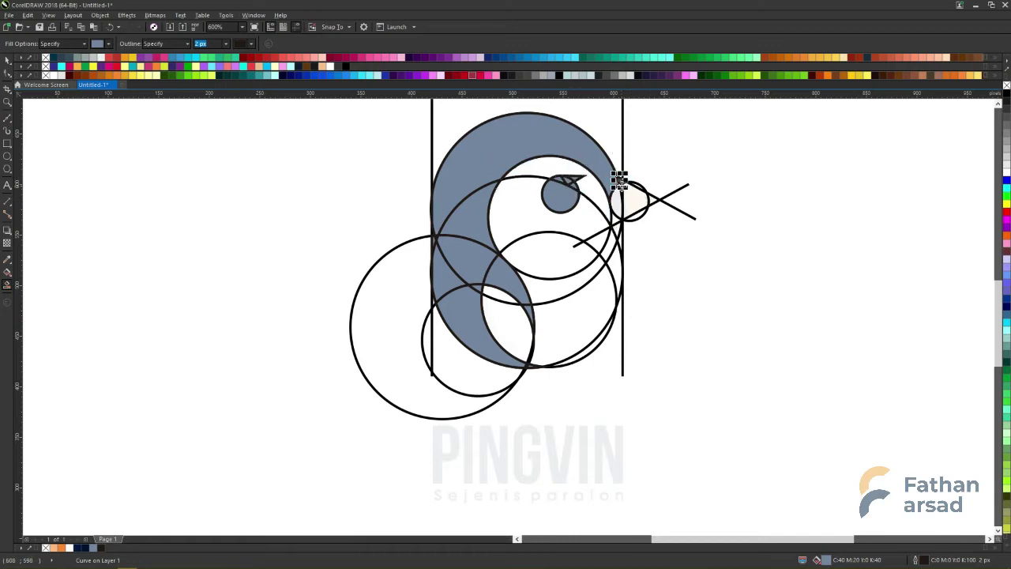
click(622, 192)
scroll(623, 193, up, 1)
click(633, 190)
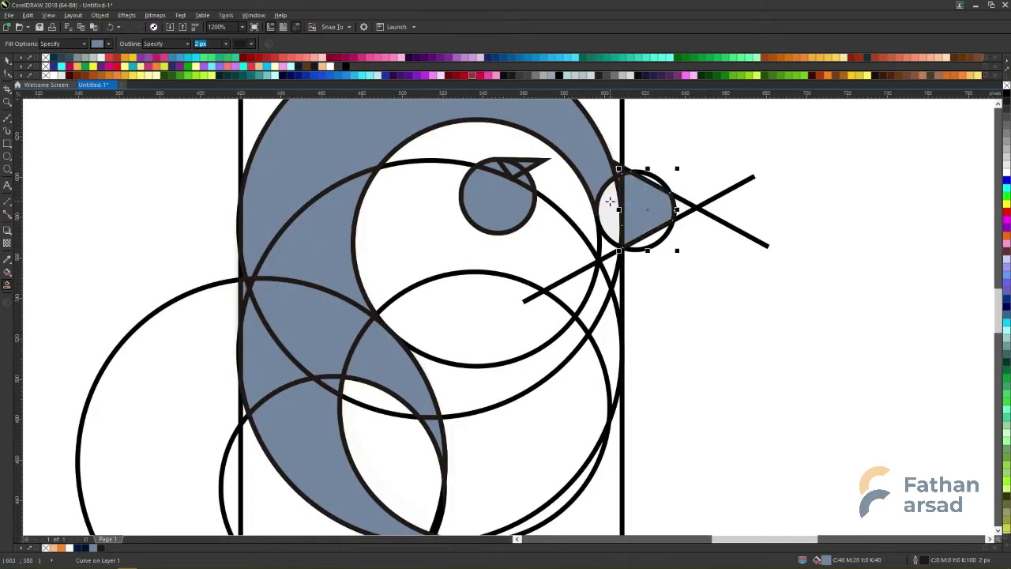
click(611, 203)
click(682, 207)
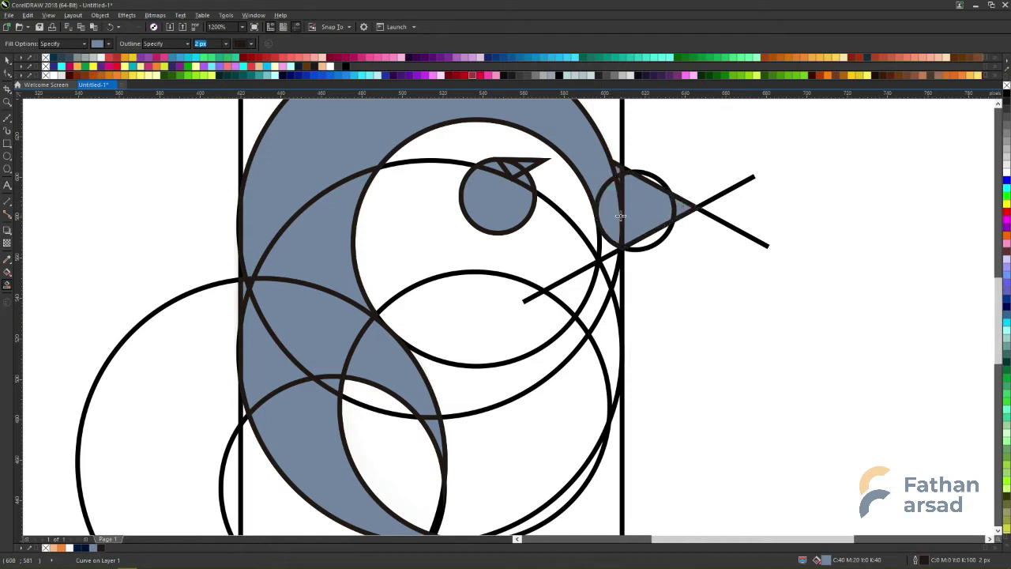
Try to move the filled penguin pieces away from the construction outlines to the empty area on their left.
scroll(687, 207, down, 6)
key(space)
click(737, 194)
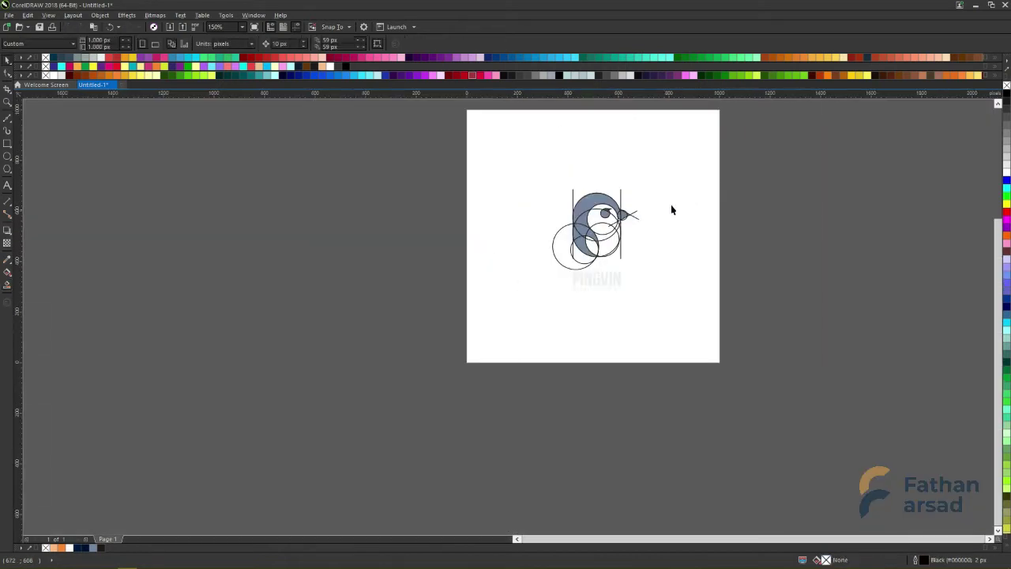
click(629, 214)
scroll(632, 210, up, 5)
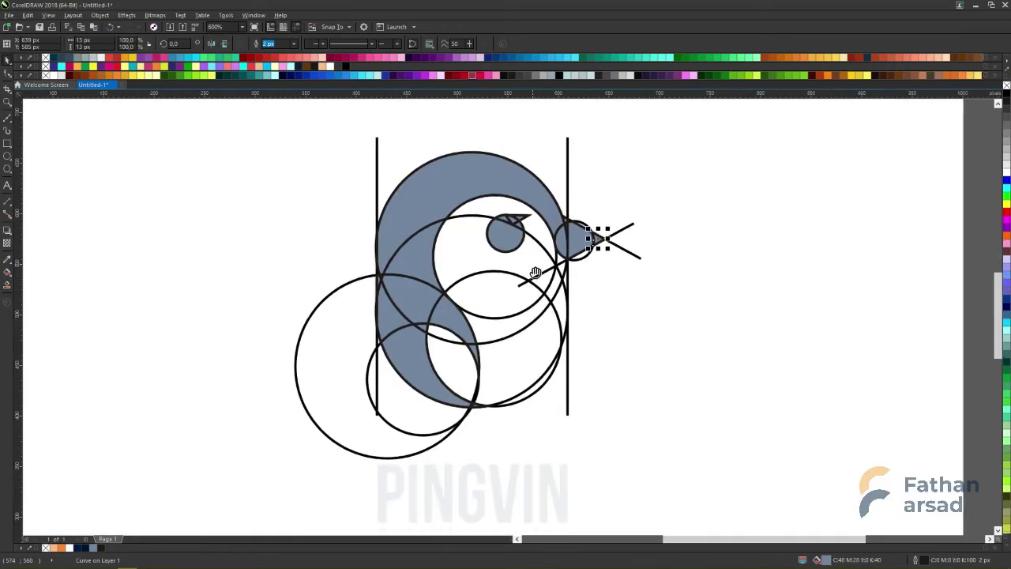
scroll(535, 273, down, 2)
click(614, 214)
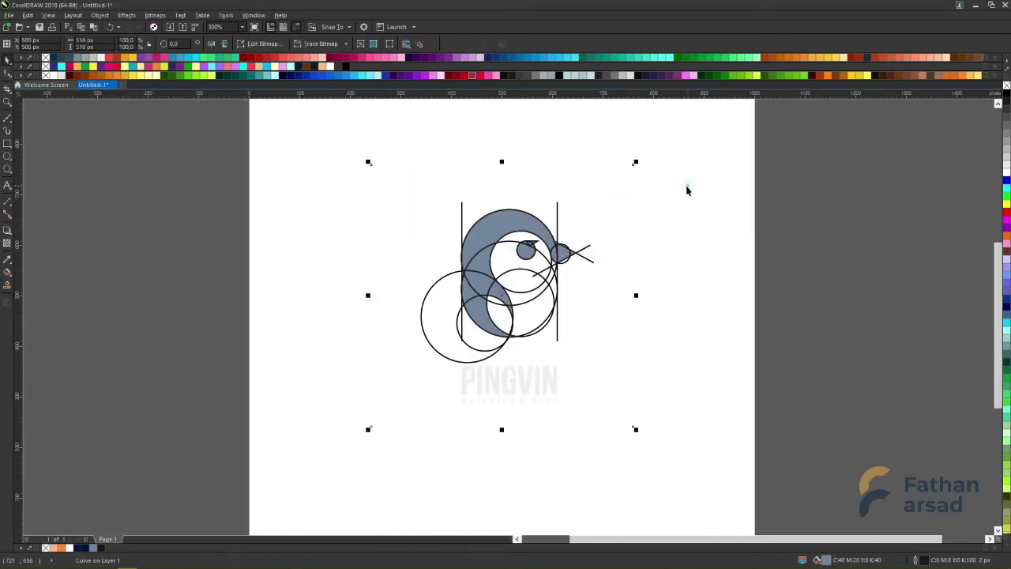
drag(686, 190, 466, 346)
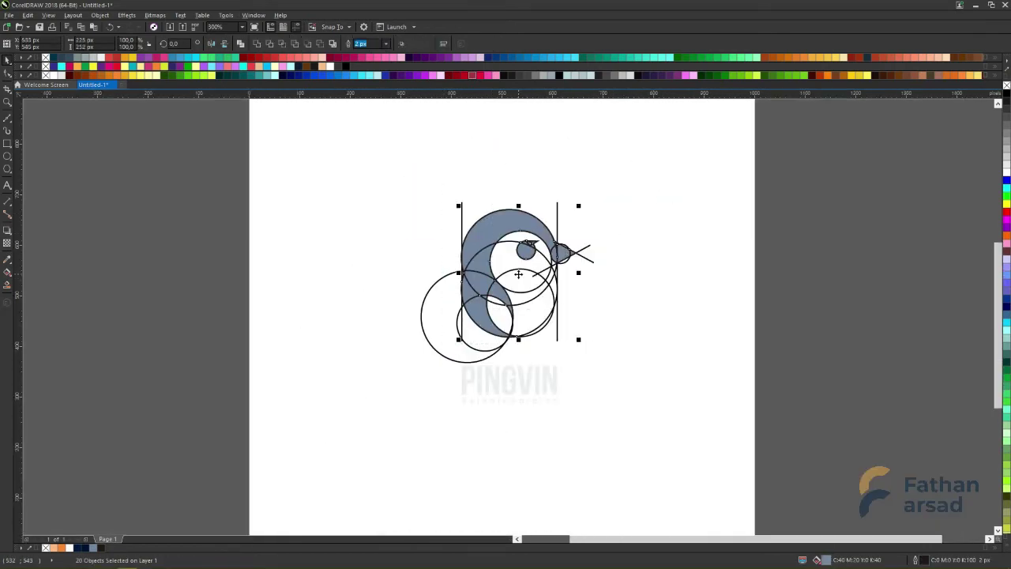
drag(502, 280, 361, 282)
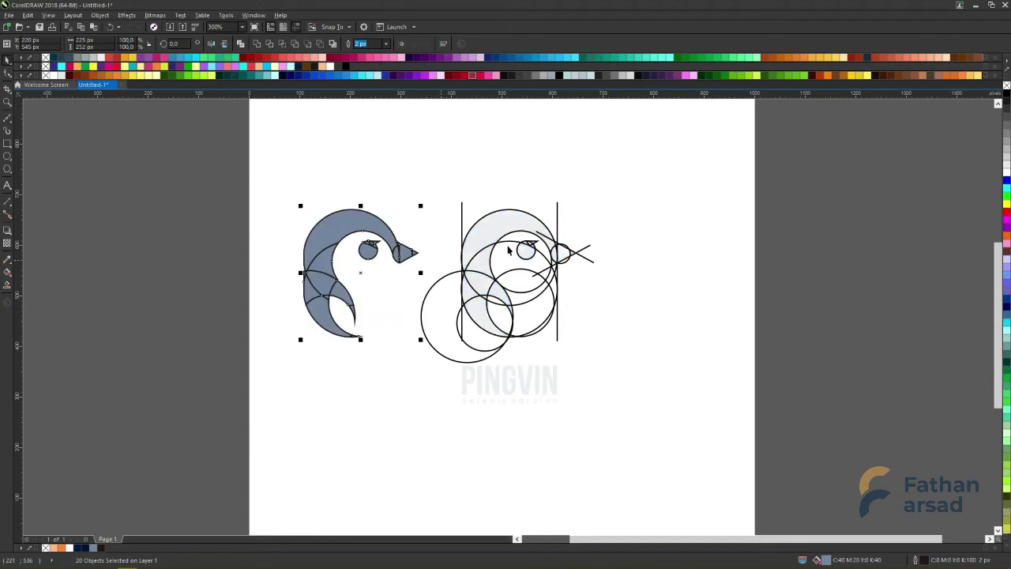
key(ctrl+z)
Smart-fill the remaining small gap at the beak's upper base beside the vertical guide.
scroll(561, 245, up, 2)
key(space)
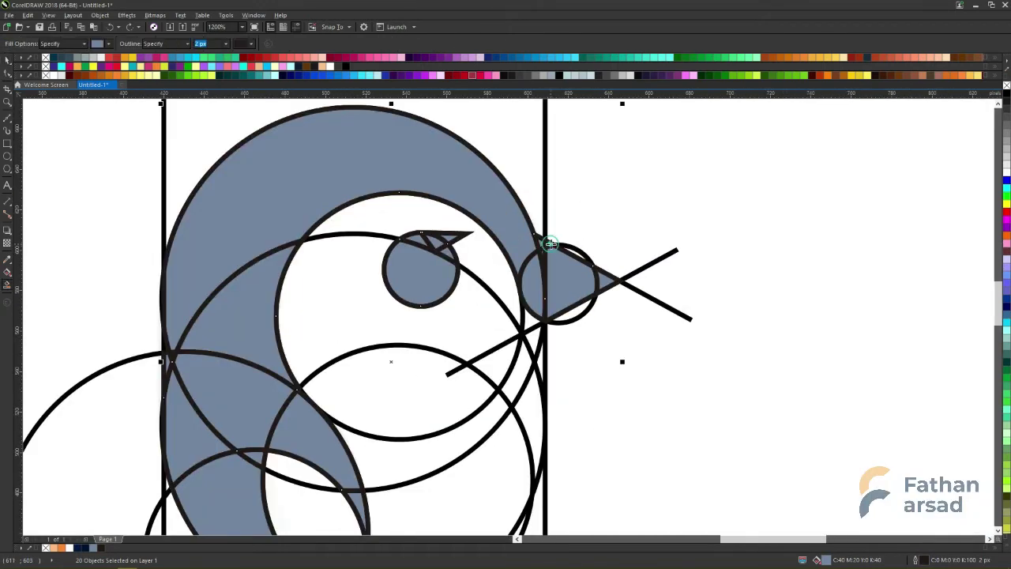
click(549, 242)
scroll(563, 250, down, 4)
Select all the filled penguin pieces and move them to the left of the construction outlines.
key(space)
click(593, 339)
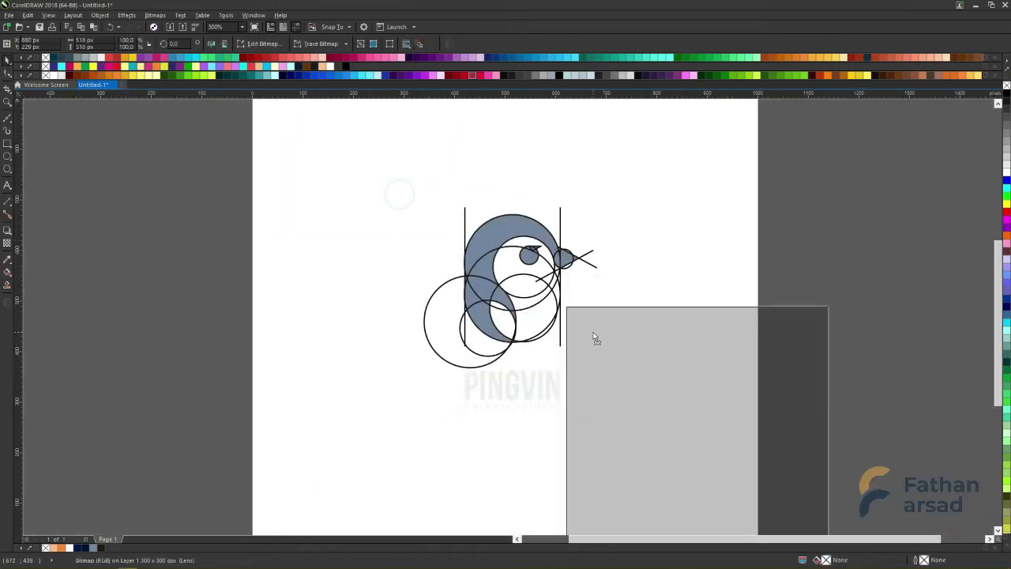
drag(704, 337, 456, 215)
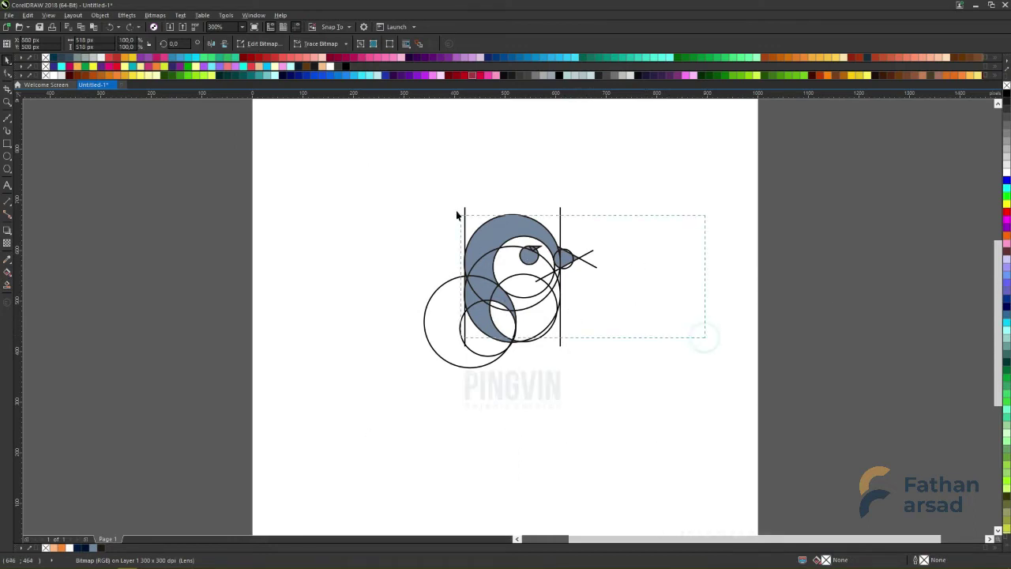
drag(364, 184, 593, 346)
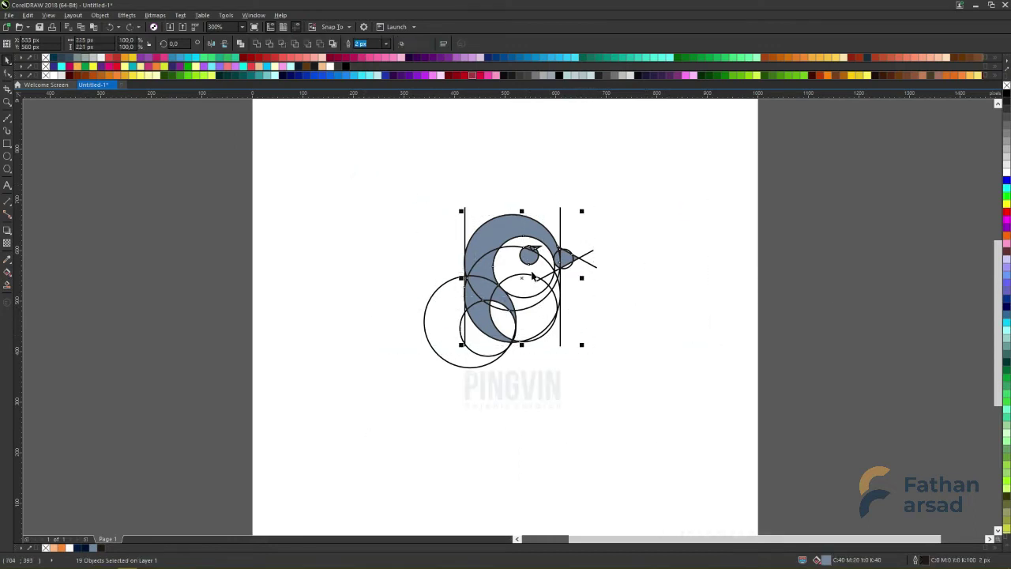
drag(521, 280, 374, 280)
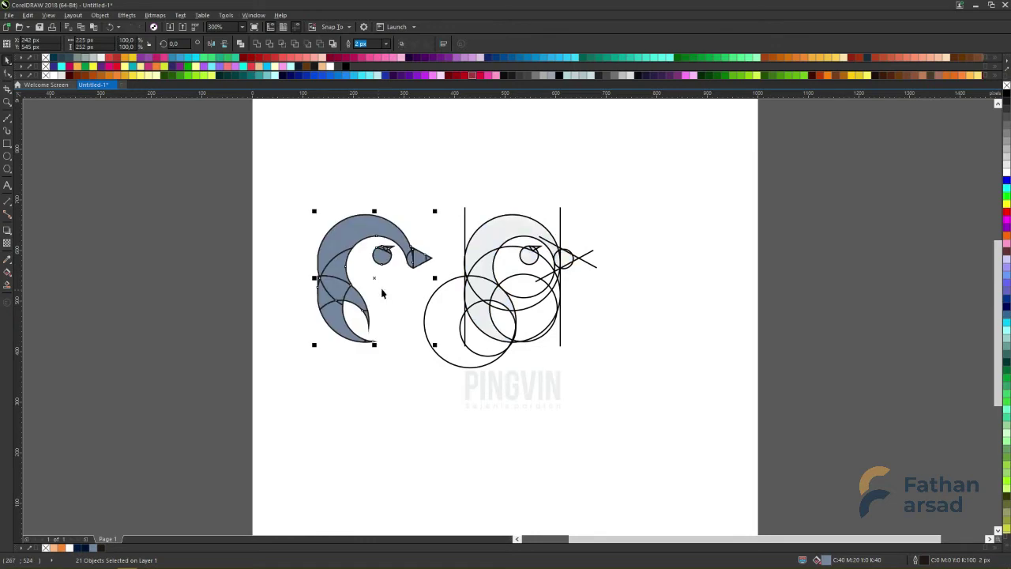
Smart-fill the tiny gap on the penguin's straight back edge and weld all the filled pieces into one shape.
scroll(478, 277, up, 2)
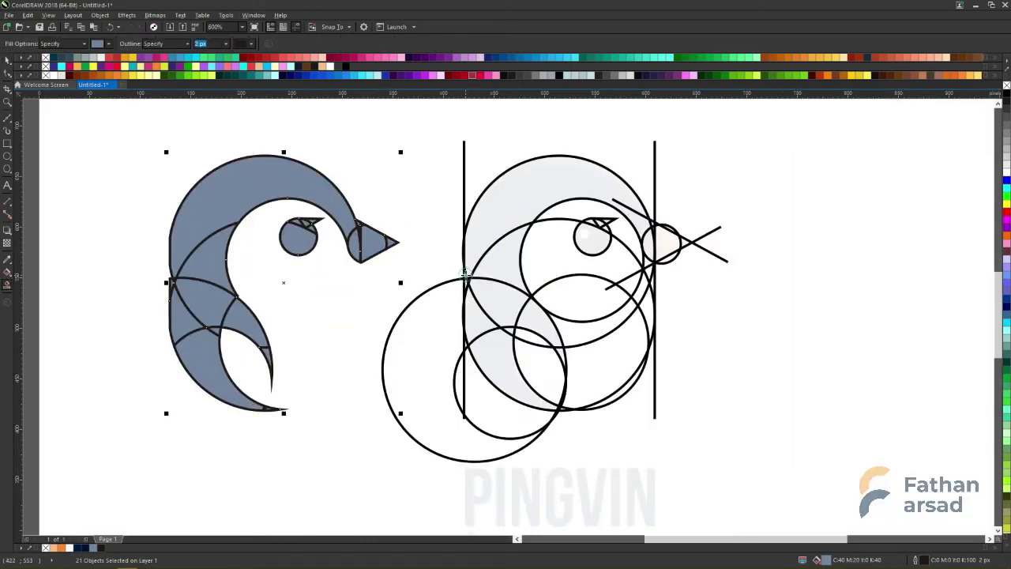
click(465, 274)
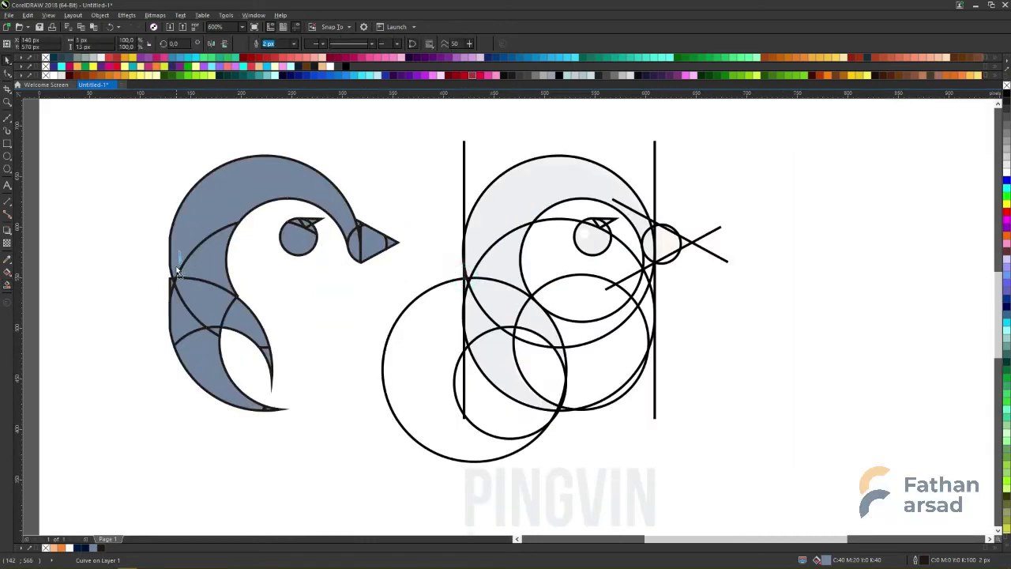
drag(307, 270, 570, 280)
click(356, 134)
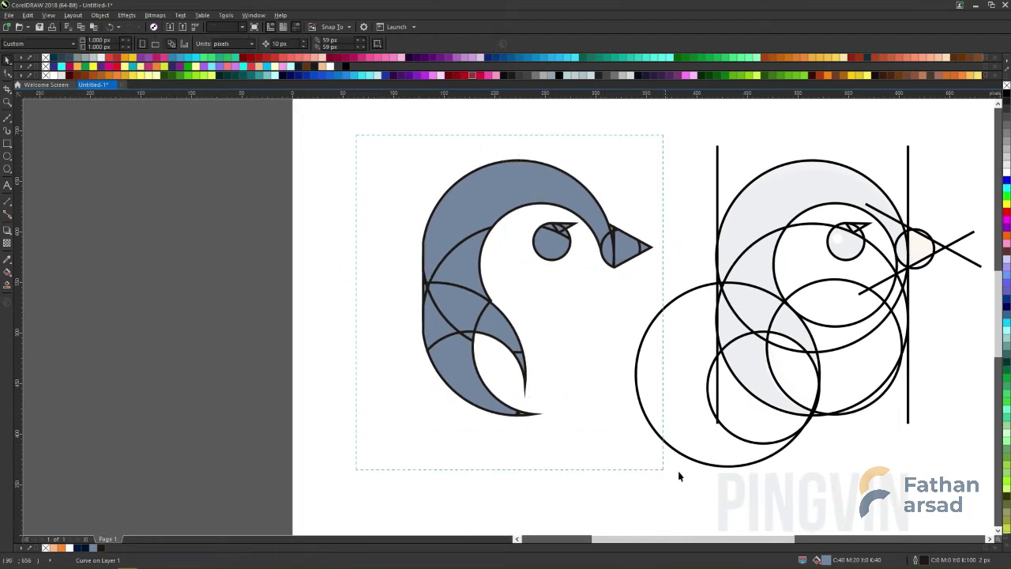
mouse_move(575, 346)
mouse_down()
mouse_move(642, 343)
mouse_move(581, 334)
mouse_up()
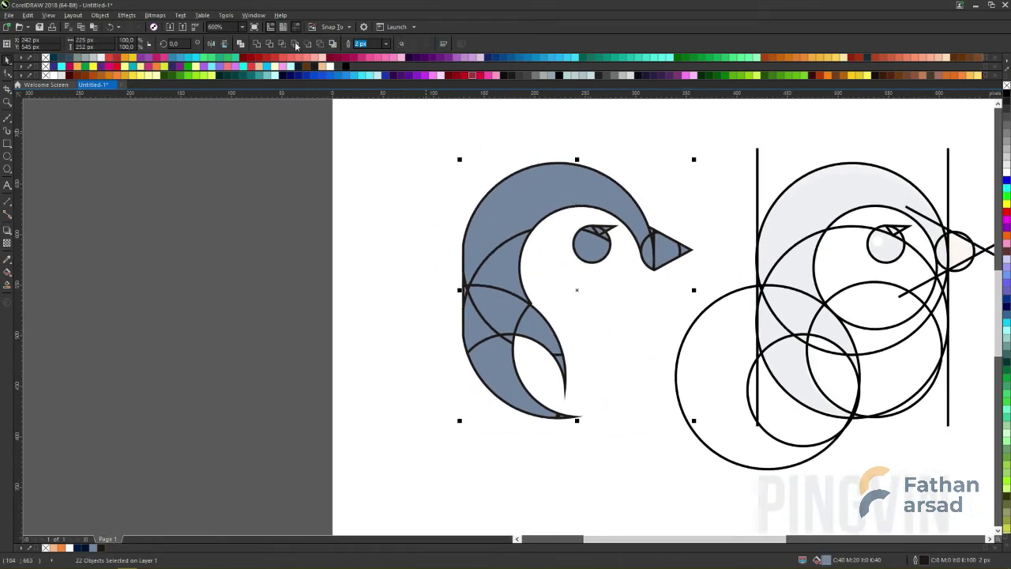
click(258, 45)
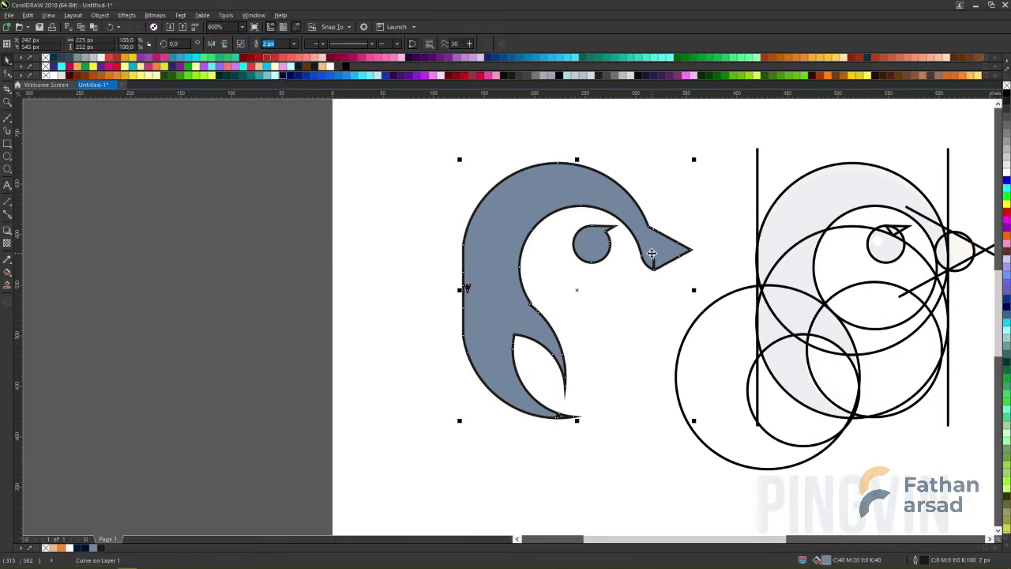
Delete the nodes of the stray triangular hole beside the penguin's straight back edge.
key(F10)
scroll(478, 298, up, 4)
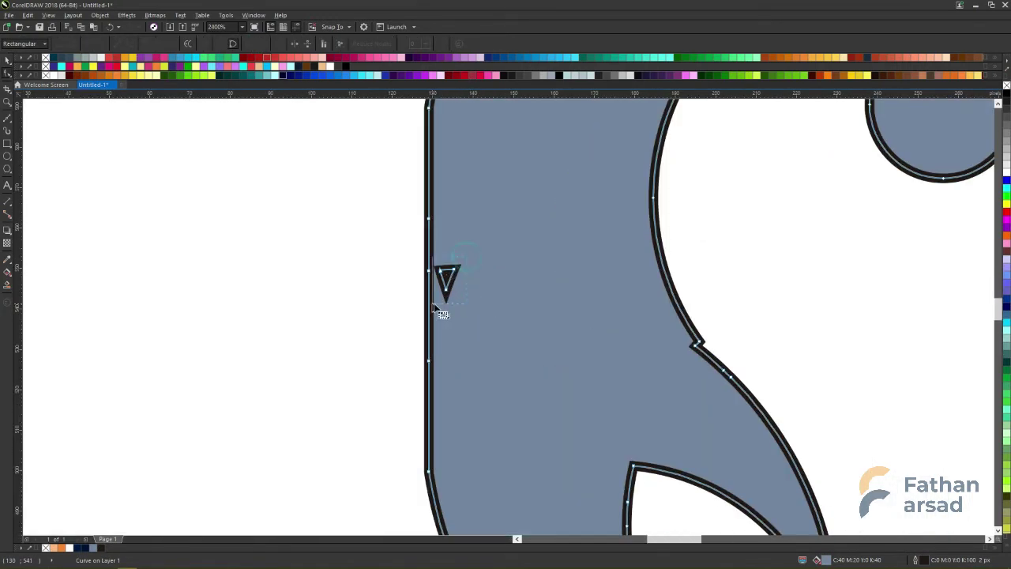
key(Delete)
scroll(611, 326, down, 3)
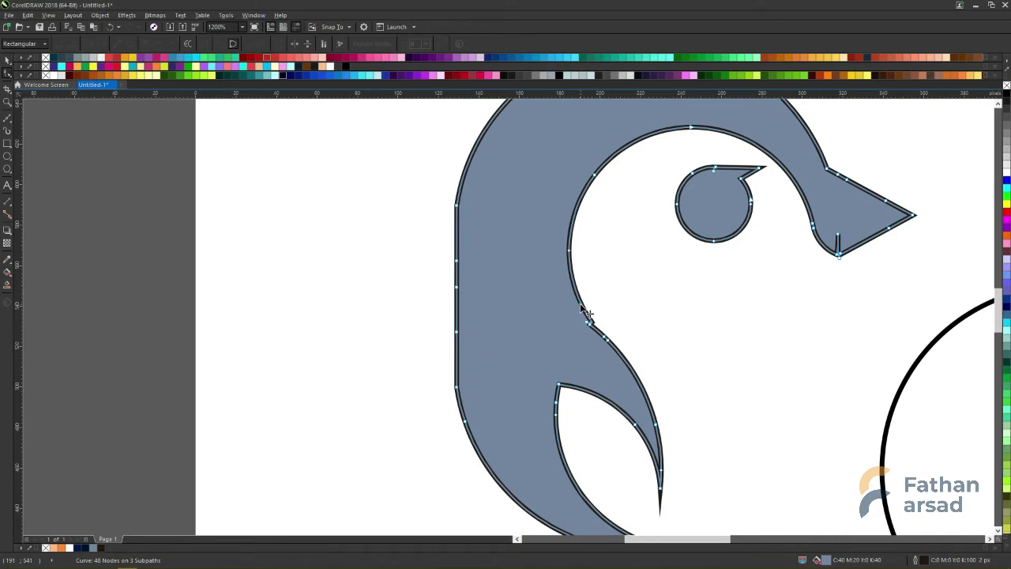
Remove the surplus nodes at the notch in the inner belly curve to smooth the transition into the wing.
double_click(591, 317)
scroll(607, 336, up, 2)
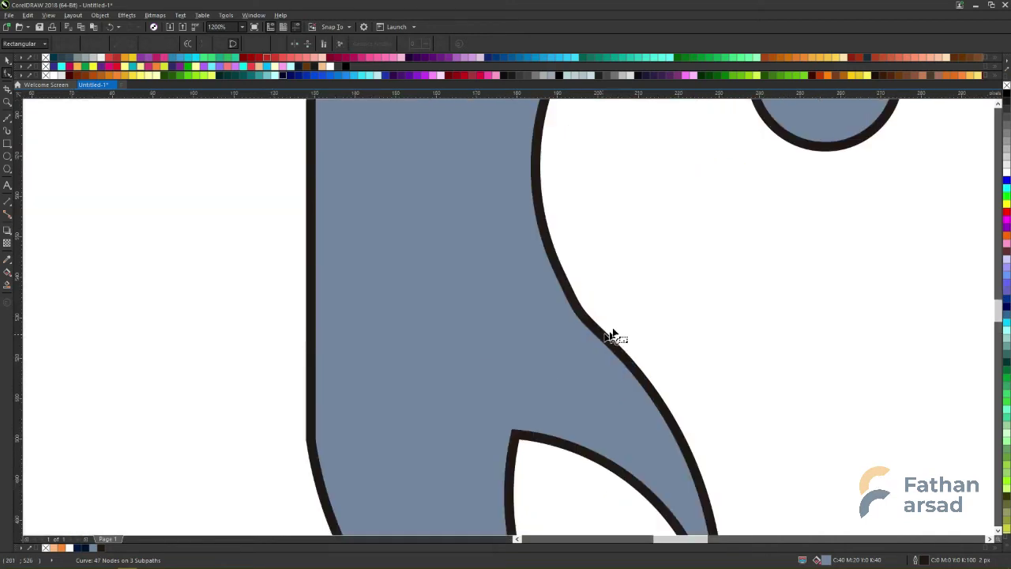
drag(611, 329, 600, 351)
key(Delete)
scroll(628, 349, down, 3)
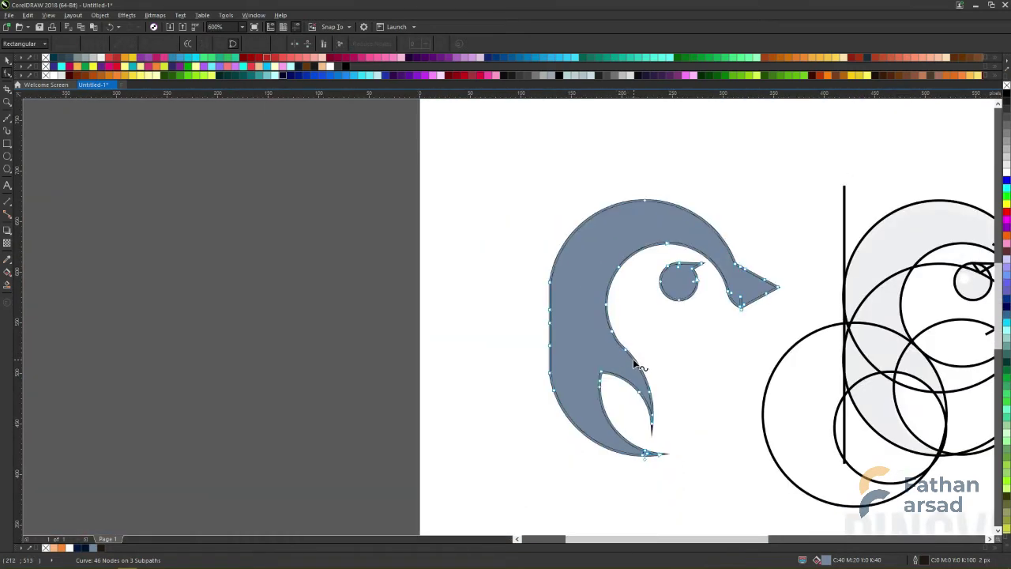
double_click(629, 352)
key(Delete)
Delete the nodes forming the narrow slit at the beak's lower base so that the corner is closed.
drag(635, 332, 569, 316)
scroll(693, 301, up, 2)
scroll(652, 251, up, 1)
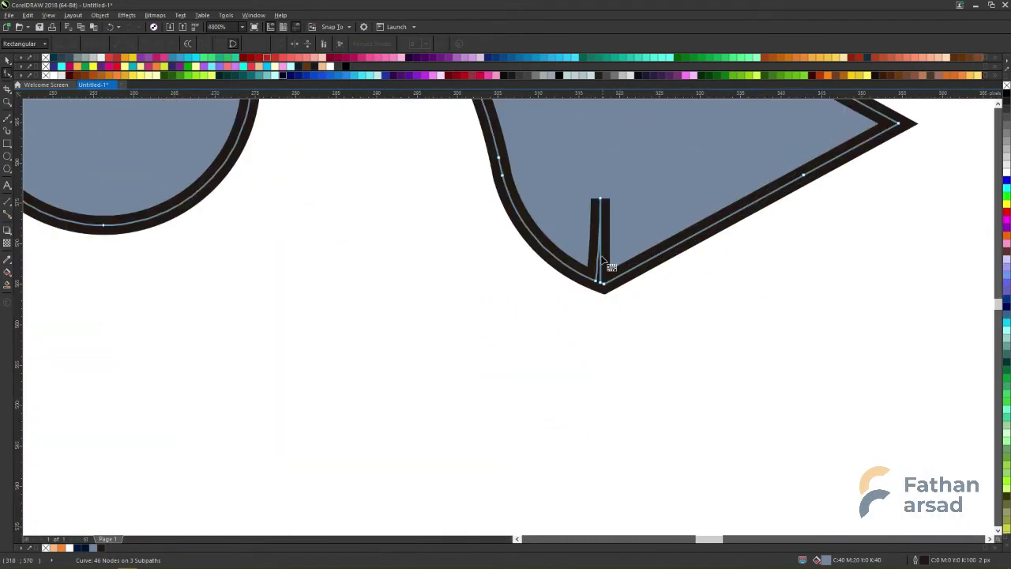
double_click(599, 199)
scroll(603, 282, up, 4)
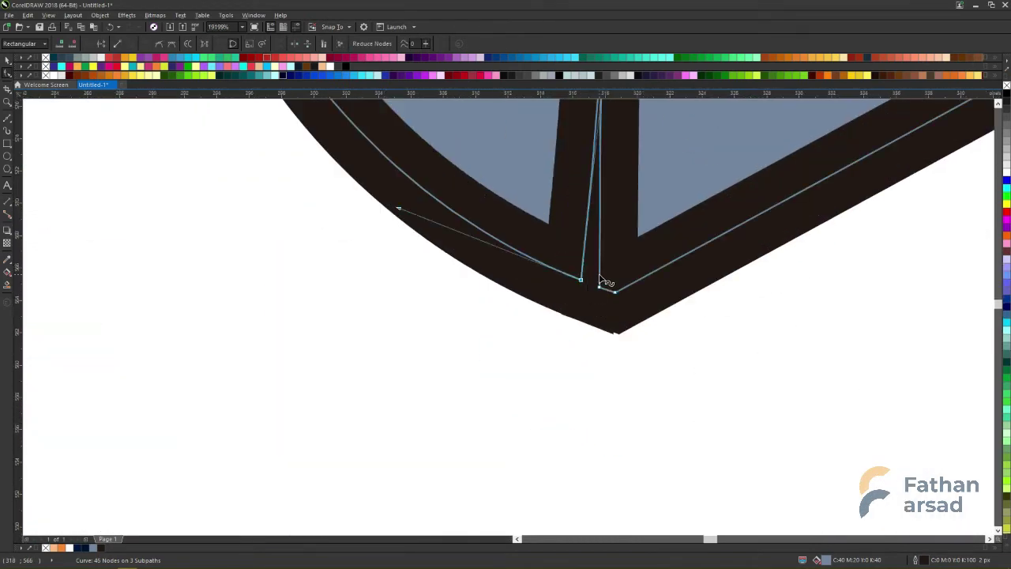
scroll(604, 282, down, 4)
click(600, 186)
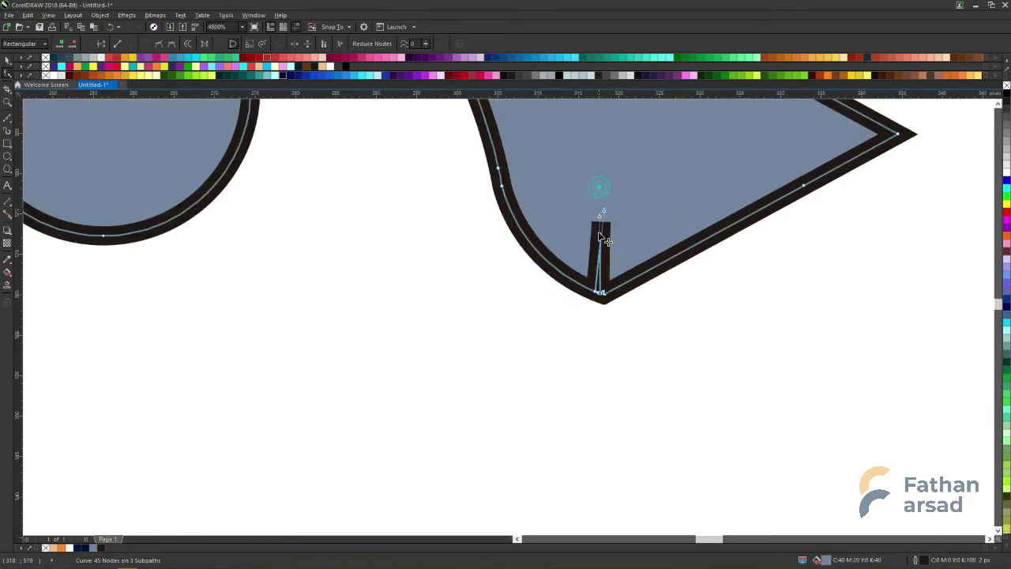
drag(602, 237, 608, 213)
drag(598, 268, 600, 296)
scroll(596, 295, up, 2)
drag(616, 262, 578, 316)
key(Delete)
scroll(594, 295, down, 5)
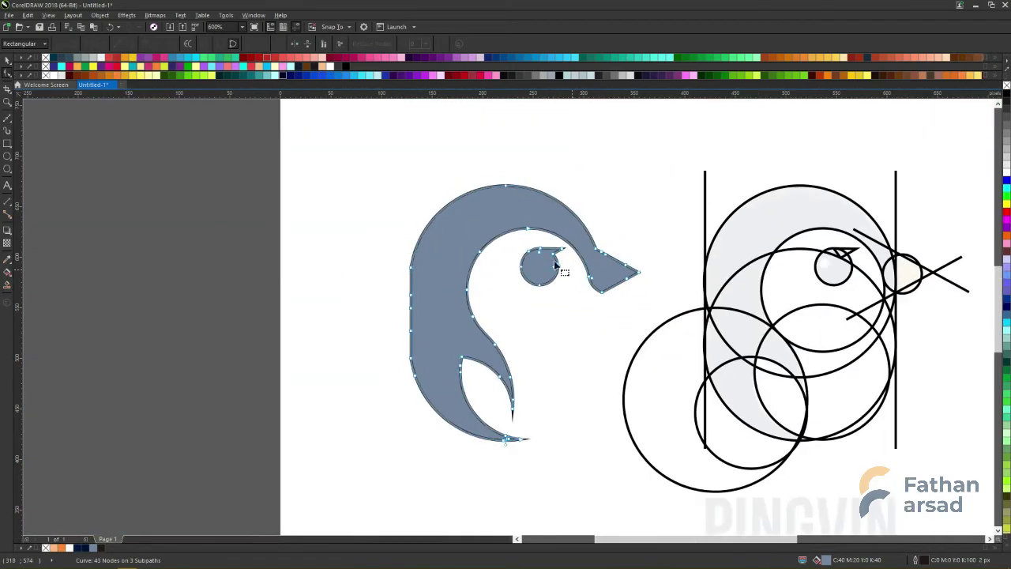
Delete the redundant nodes along the beak's upper and lower edges, keeping only its corner nodes.
scroll(555, 264, up, 2)
drag(705, 262, 685, 311)
key(Delete)
drag(671, 236, 644, 262)
key(Delete)
scroll(595, 244, down, 2)
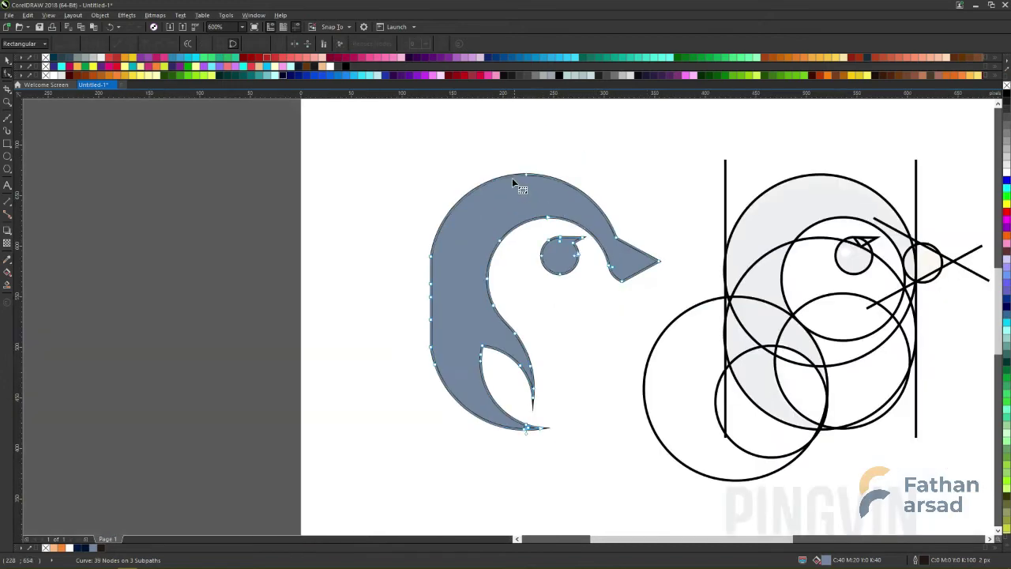
Clean up the redundant nodes on the left side of the penguin's outline, around the straight back edge.
drag(417, 348, 418, 347)
key(Delete)
scroll(429, 252, up, 2)
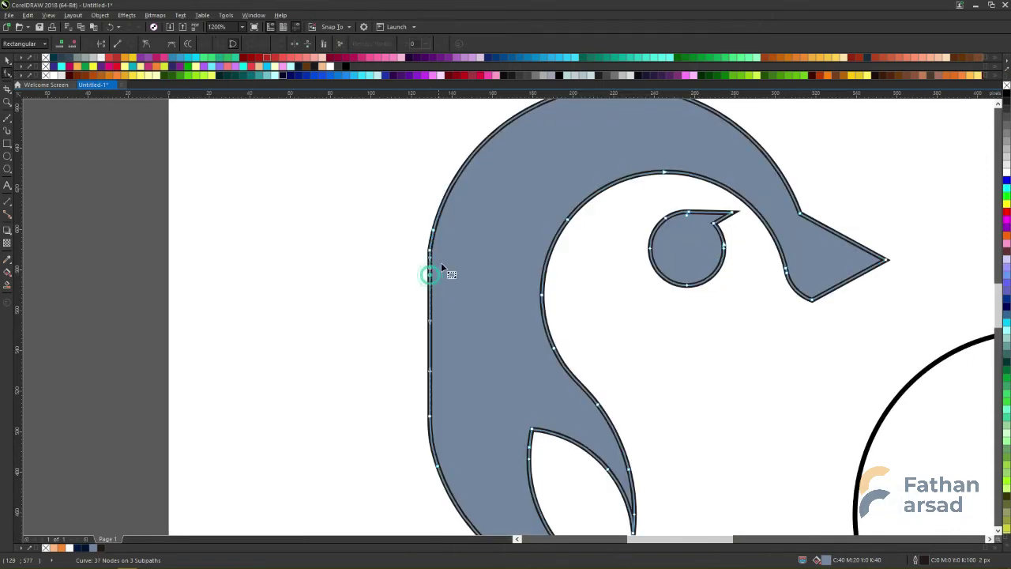
double_click(432, 264)
scroll(453, 263, down, 3)
key(space)
Add a node on the short side of the detached tail-tip piece and pull it into the adjoining body.
scroll(466, 273, up, 1)
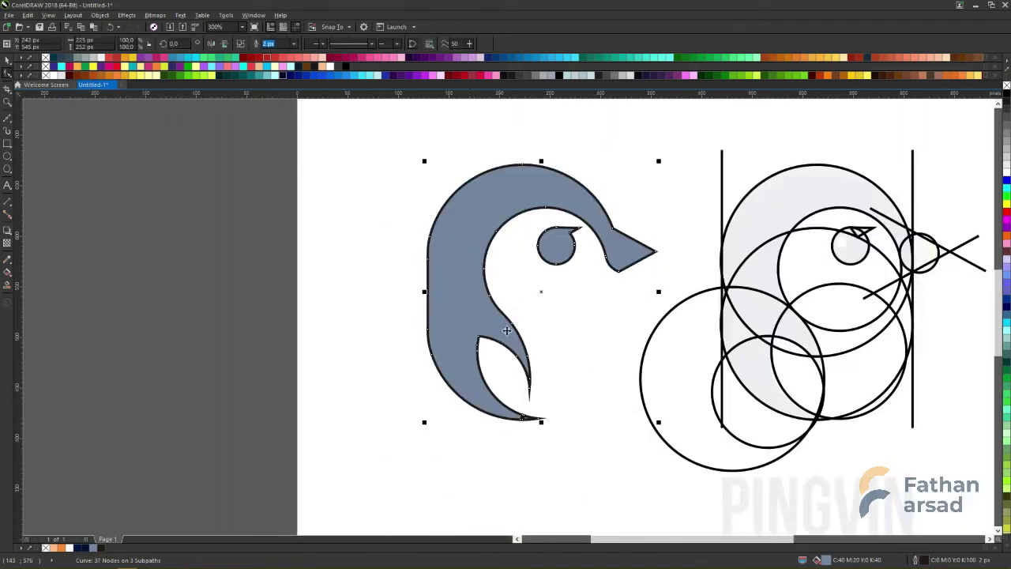
scroll(537, 406, up, 6)
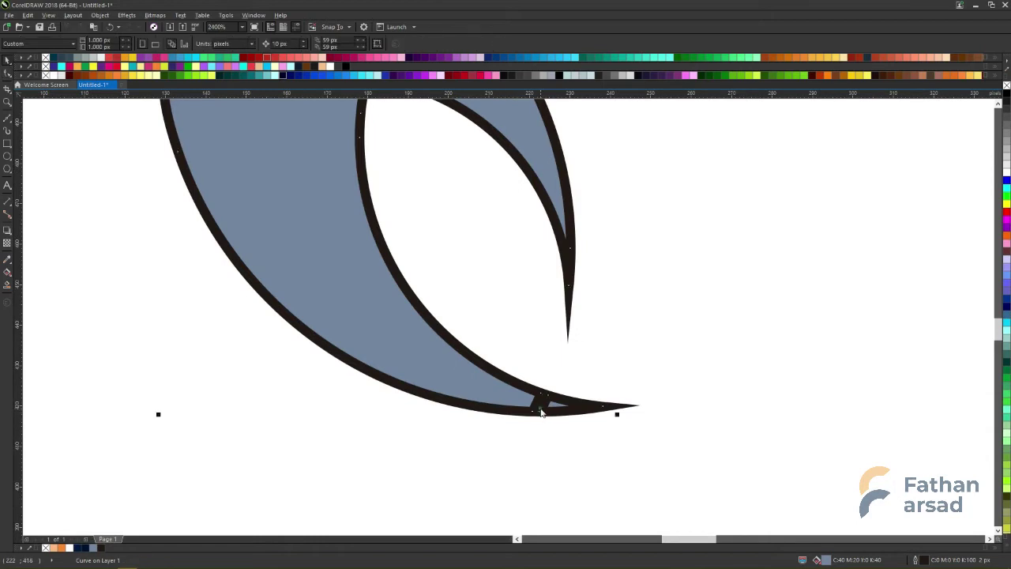
scroll(541, 404, up, 2)
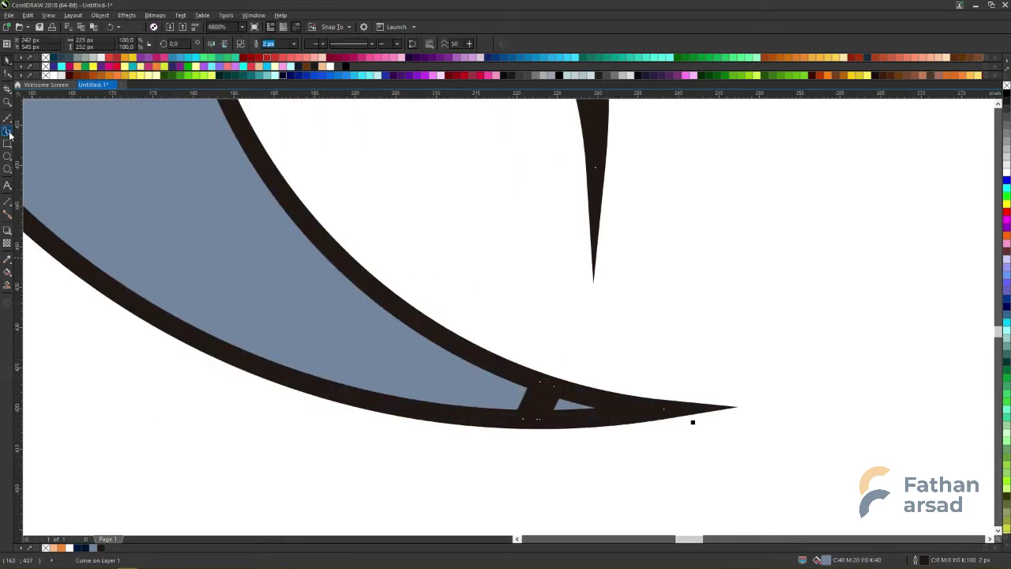
key(F10)
scroll(575, 404, down, 4)
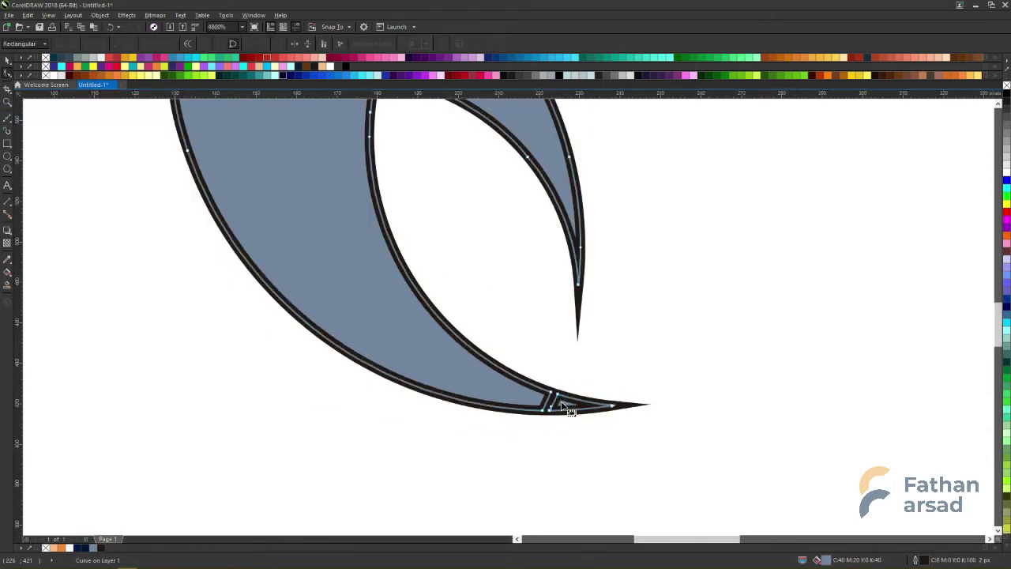
scroll(583, 406, up, 1)
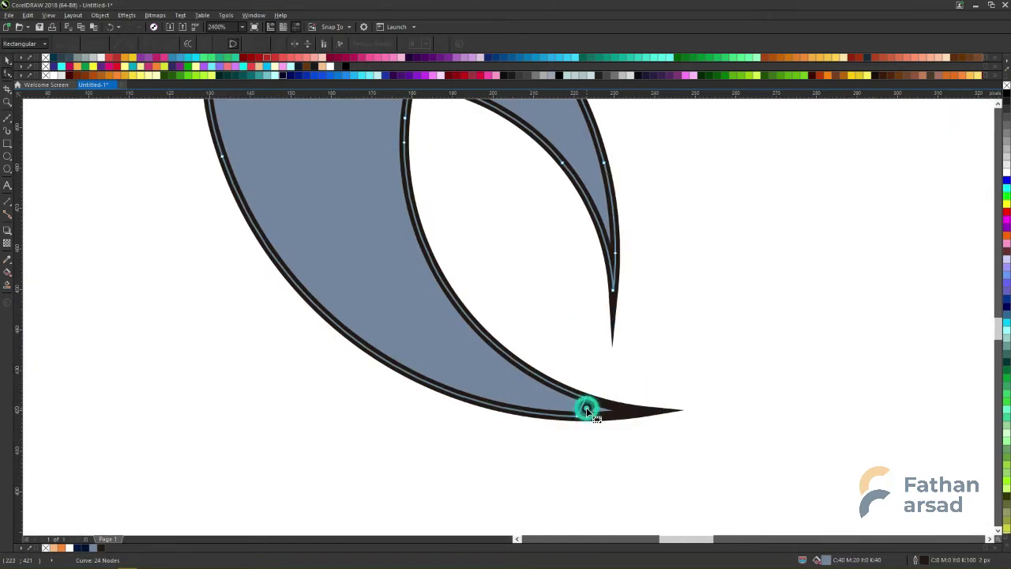
click(593, 411)
mouse_move(586, 414)
mouse_down()
mouse_move(560, 409)
mouse_move(591, 417)
mouse_up()
double_click(594, 412)
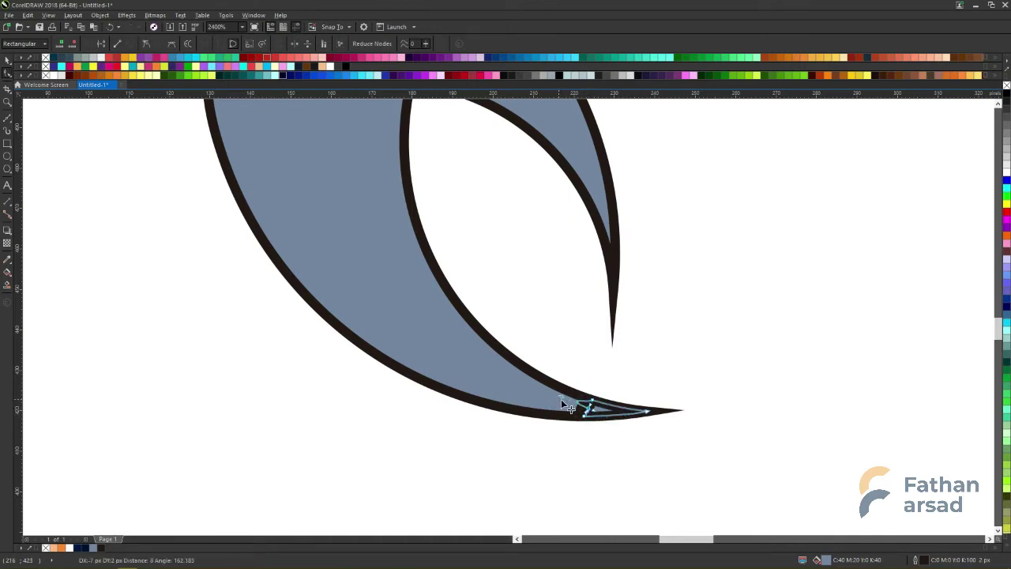
Adjust the wide end of the tail-tip piece, removing a surplus node and shifting its corners to overlap the body.
scroll(594, 413, up, 1)
mouse_move(594, 409)
mouse_down()
mouse_move(542, 399)
mouse_move(589, 424)
mouse_up()
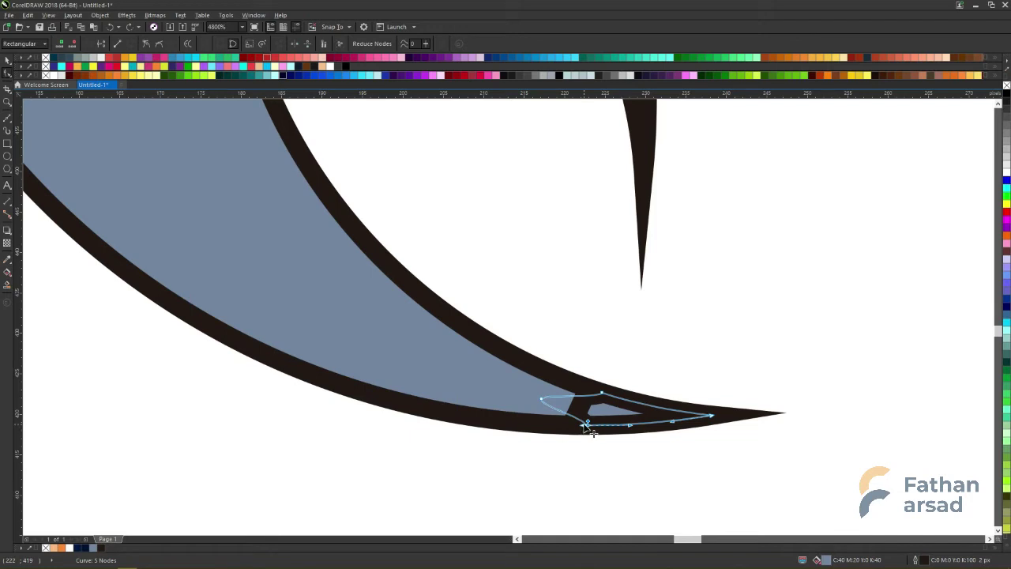
double_click(586, 425)
drag(594, 432, 578, 432)
drag(603, 394, 599, 386)
Select the tail-tip piece together with the penguin body and weld them into one shape.
key(space)
click(484, 375)
shift+click(371, 202)
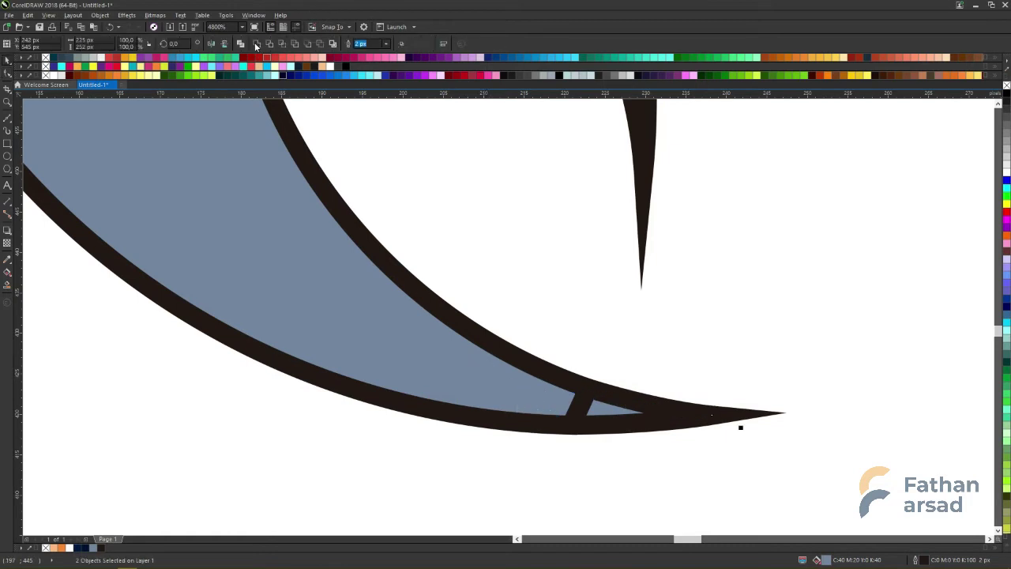
scroll(612, 370, down, 3)
scroll(613, 365, down, 1)
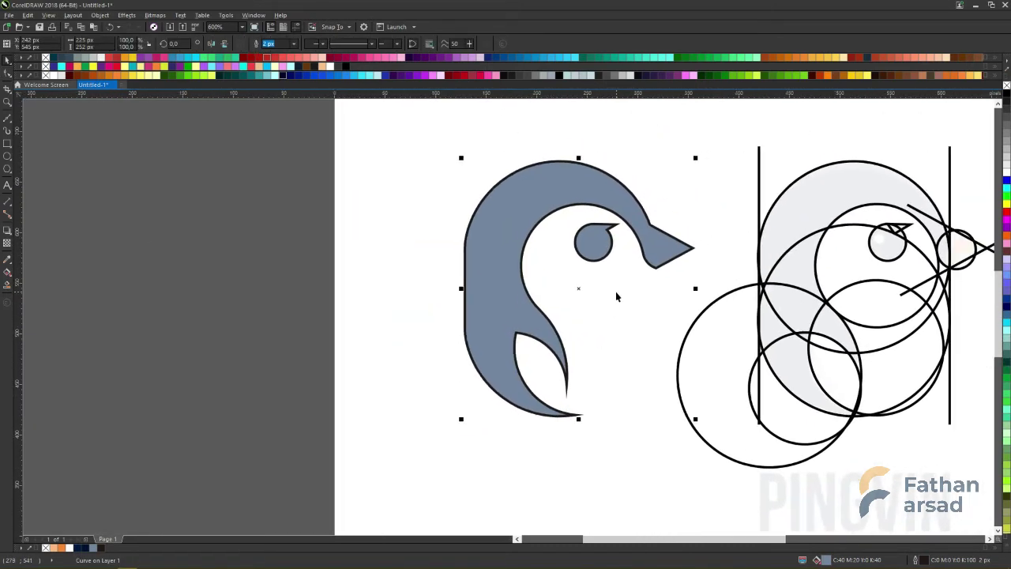
scroll(661, 276, right, 2)
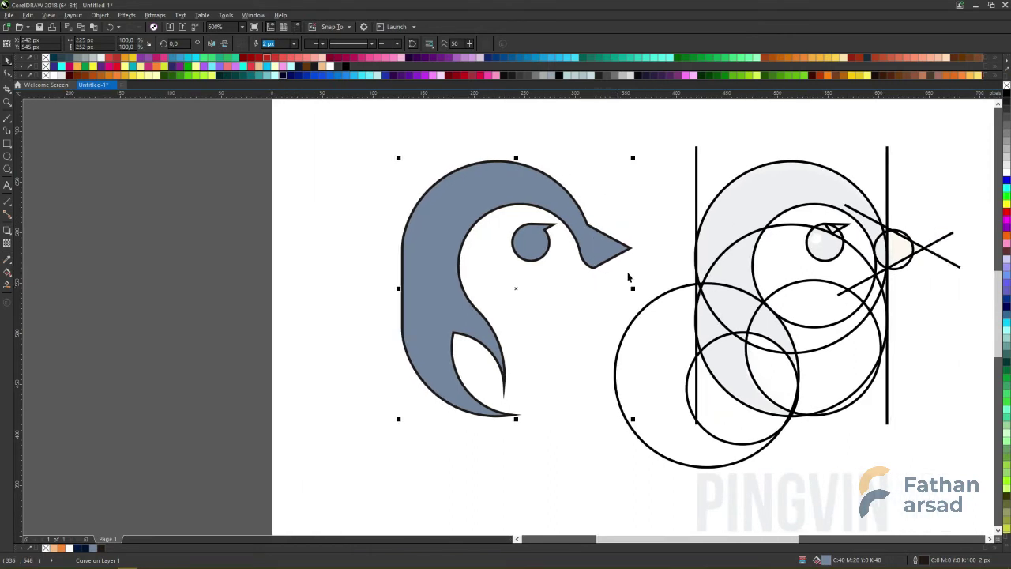
Copy the grouped construction outlines onto the filled penguin, aligning the crossing of the slanted guides with the beak tip.
click(926, 250)
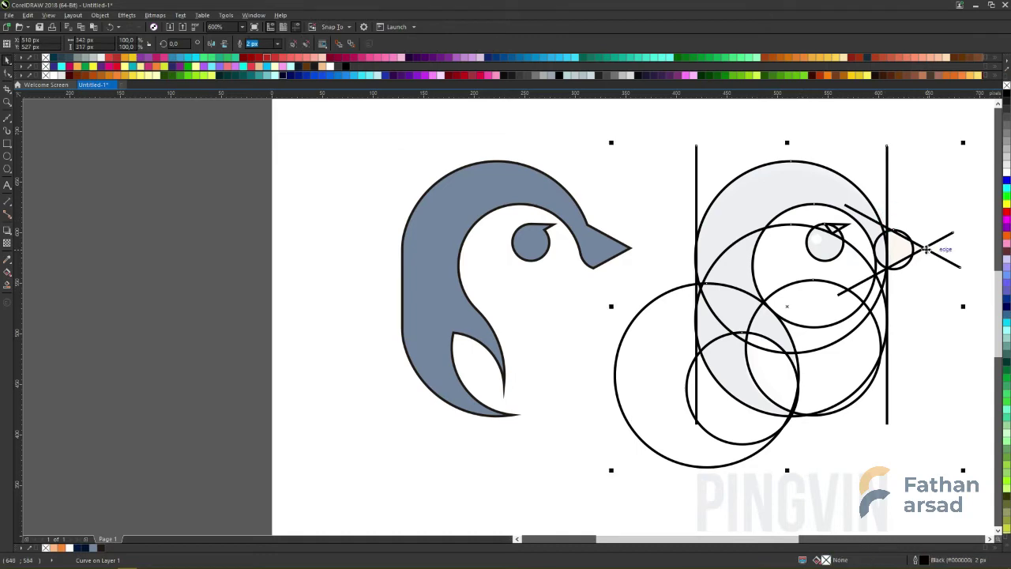
drag(925, 249, 630, 249)
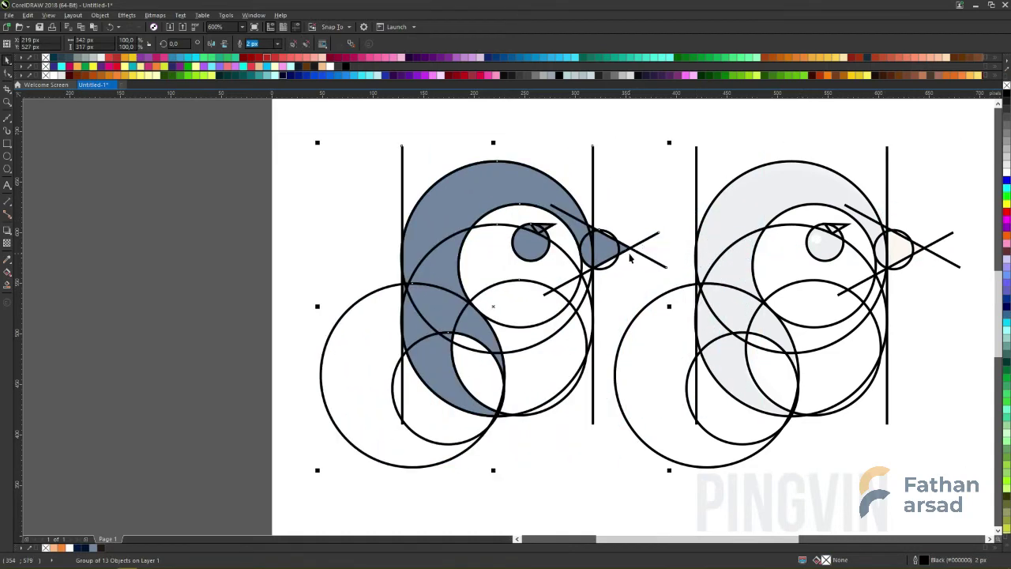
scroll(630, 257, down, 2)
key(Escape)
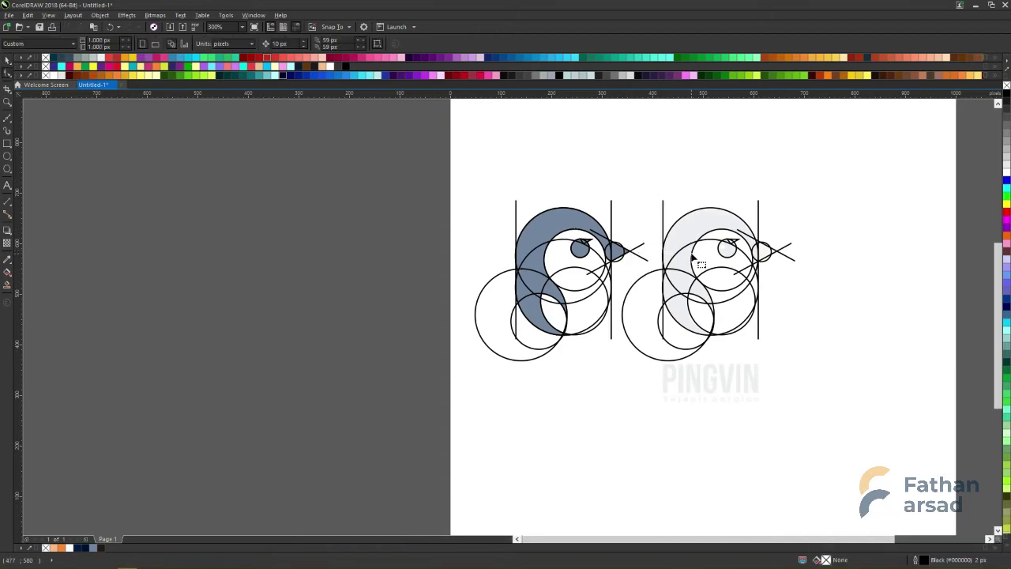
Smart-fill the beak regions beside the vertical guide with slate blue and a 2 px outline.
scroll(618, 248, up, 4)
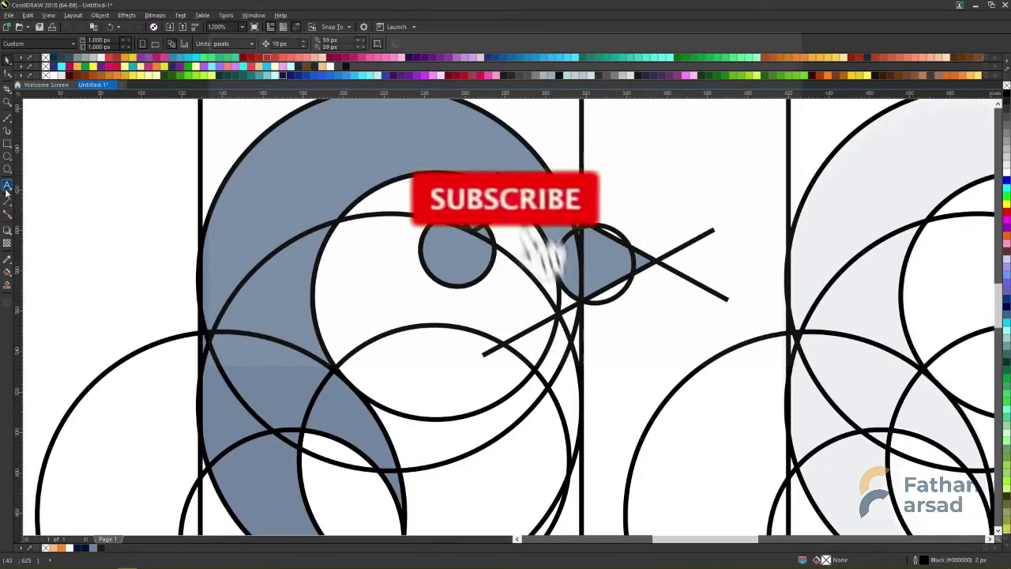
click(10, 284)
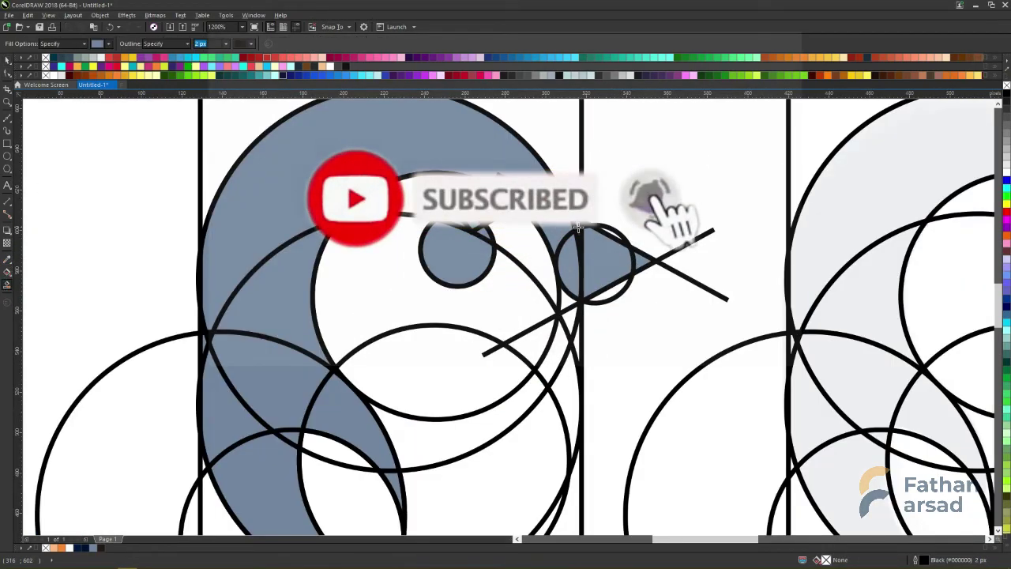
click(592, 239)
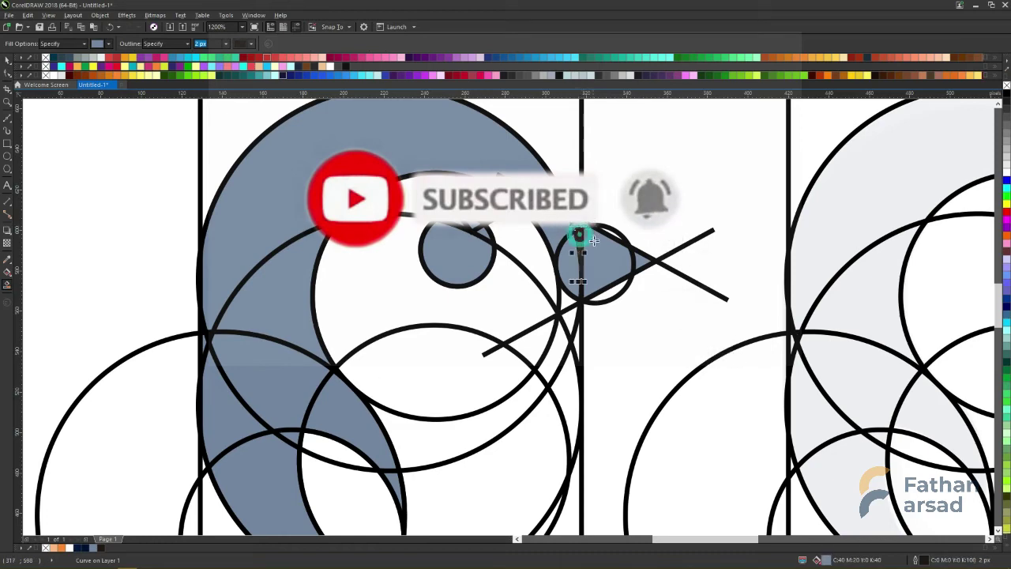
Delete the copied construction outlines covering the filled penguin.
key(space)
scroll(647, 264, down, 4)
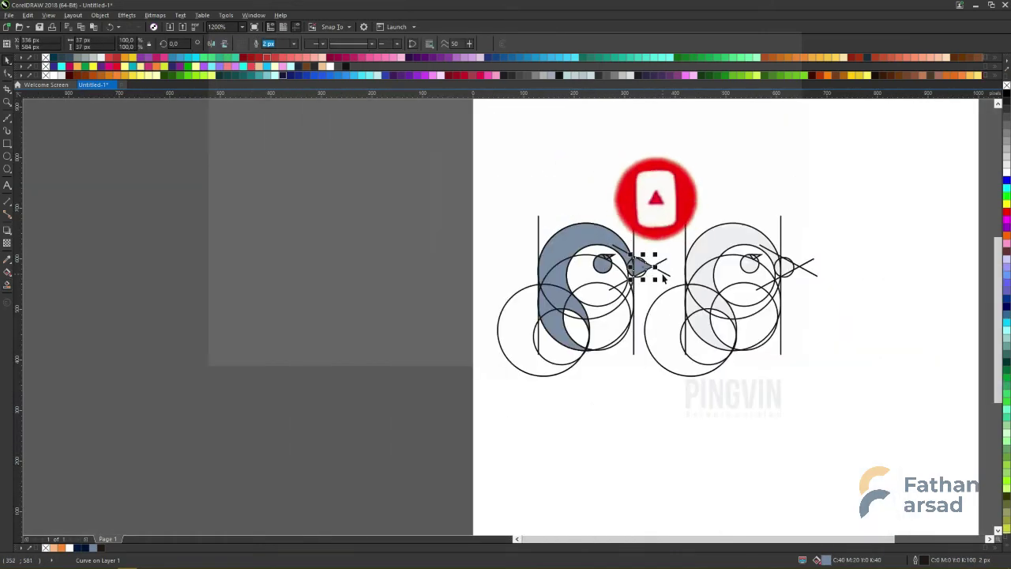
key(Delete)
scroll(655, 271, up, 2)
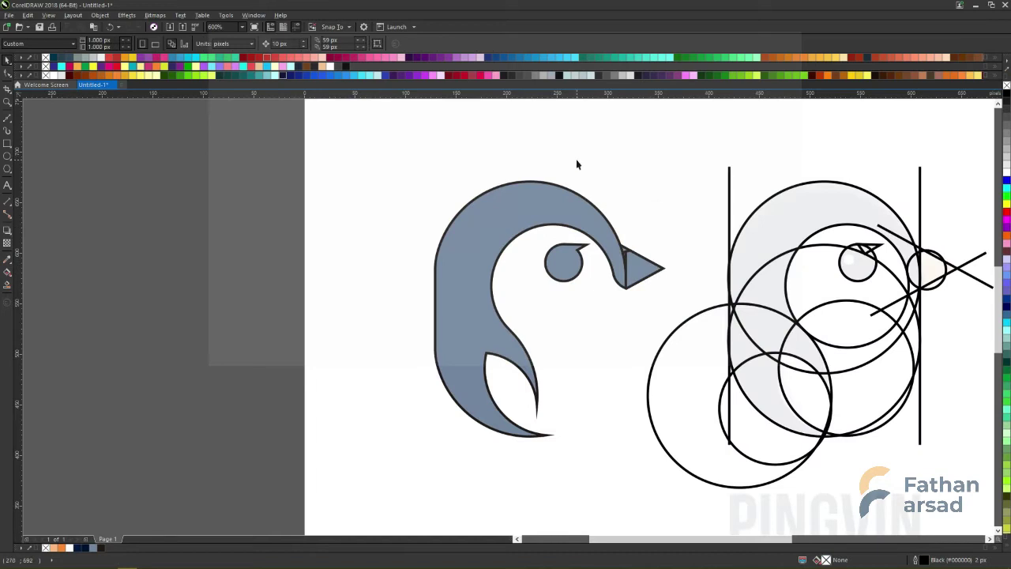
Move the grouped construction outlines and the reference logo bitmap sideways, clear of the filled penguin.
mouse_move(577, 160)
mouse_down()
mouse_move(658, 266)
mouse_move(720, 235)
mouse_move(513, 229)
mouse_up()
key(ctrl+z)
scroll(722, 230, down, 1)
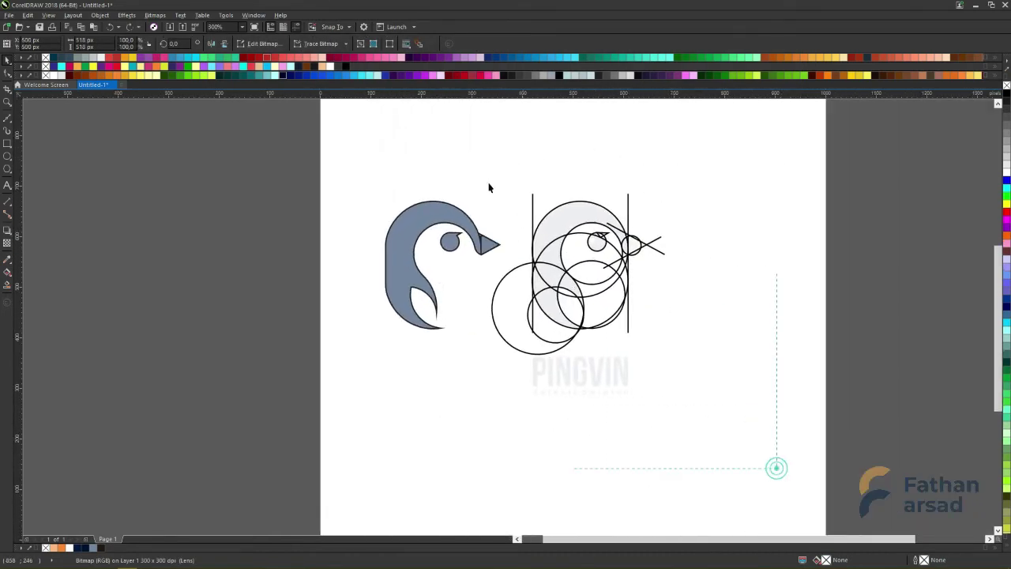
drag(489, 187, 494, 143)
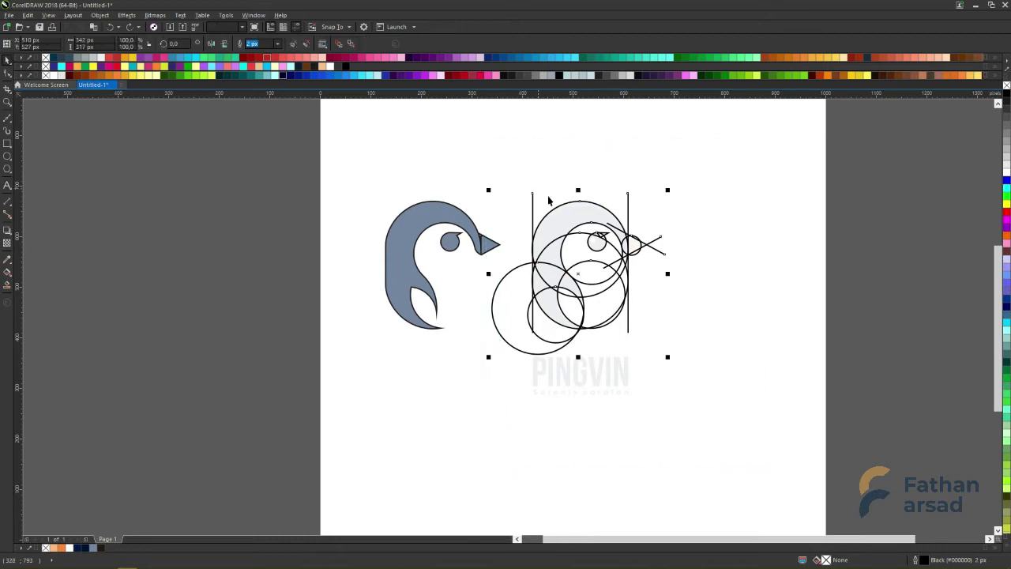
drag(554, 210, 669, 216)
key(ctrl+z)
click(522, 215)
drag(522, 215, 667, 221)
drag(747, 226, 722, 225)
drag(595, 230, 715, 222)
click(627, 230)
Weld the three beak pieces into one shape and fill it with orange.
scroll(600, 230, up, 2)
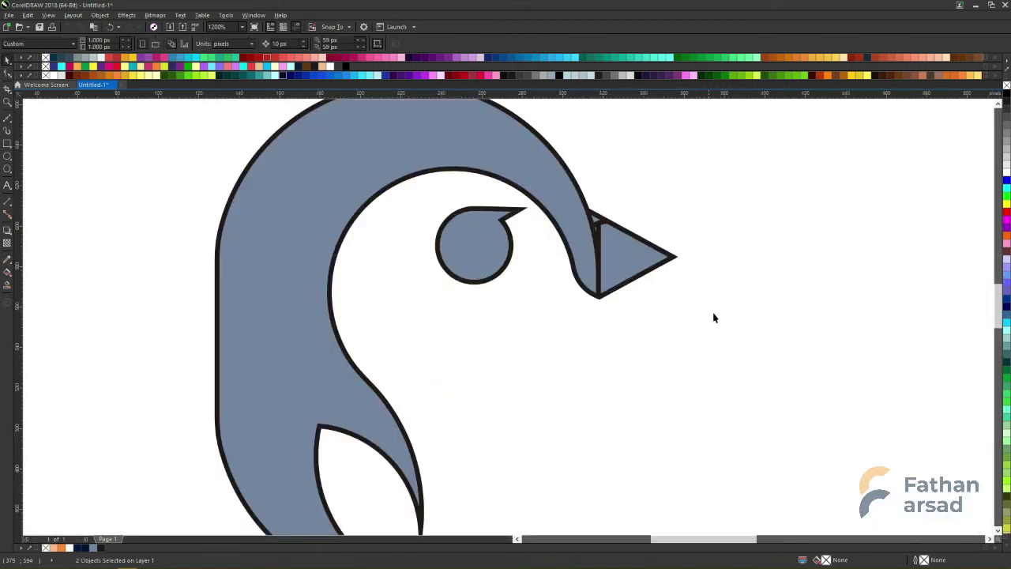
drag(716, 322, 582, 194)
click(263, 43)
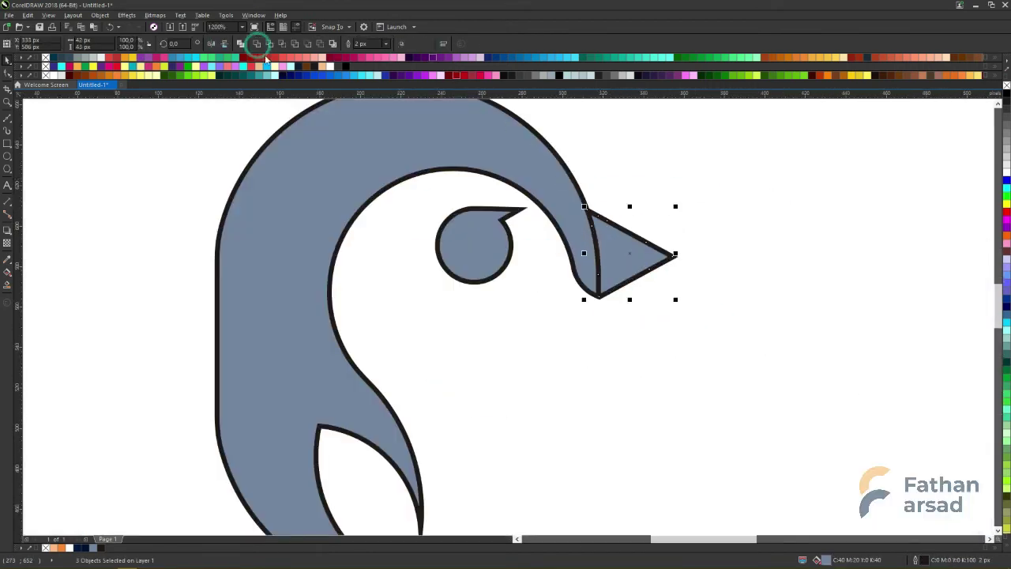
scroll(612, 232, down, 1)
drag(611, 232, 695, 237)
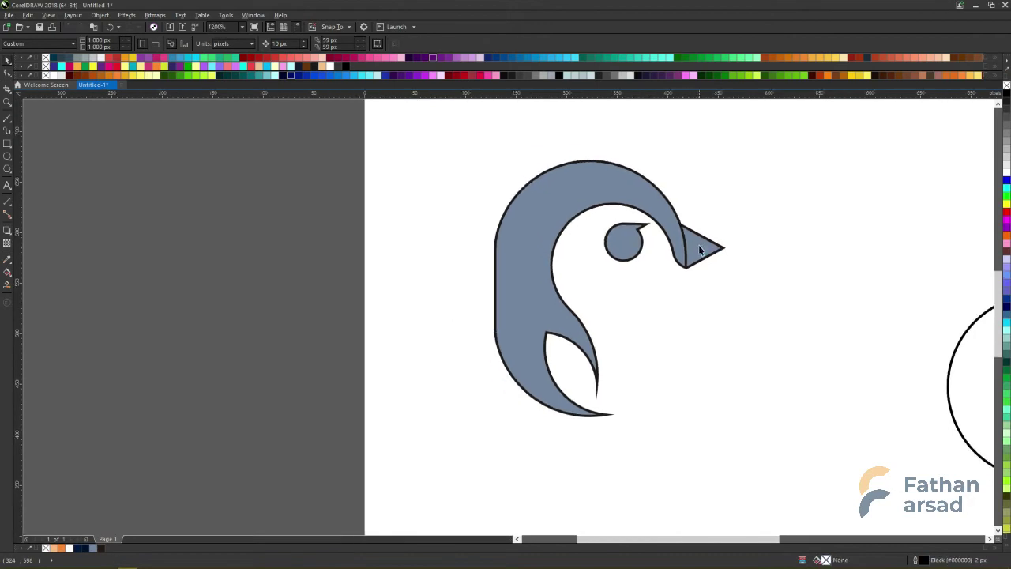
click(698, 245)
click(63, 548)
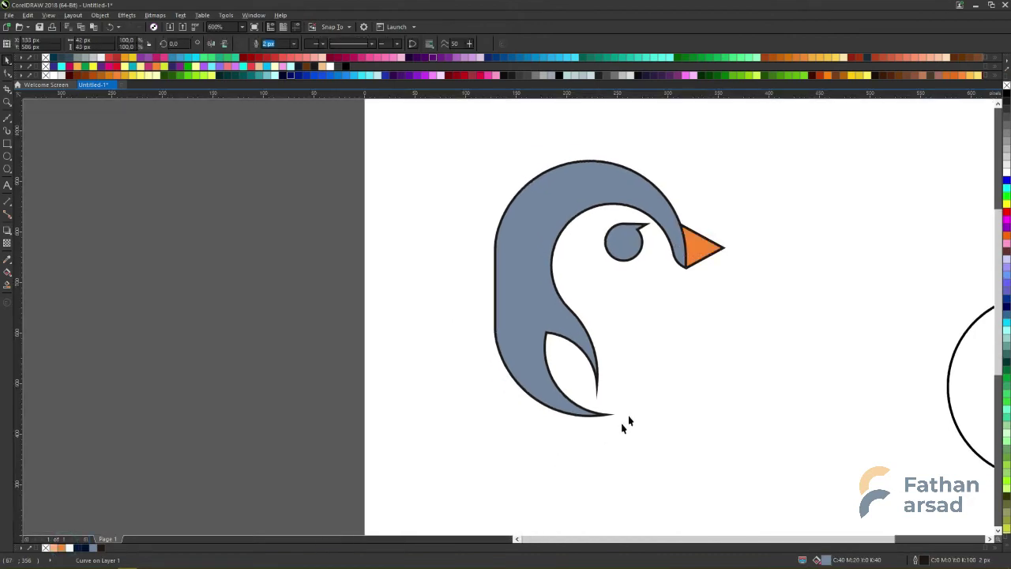
Delete the construction outlines and move the reference logo bitmap back onto the lower part of the page.
scroll(438, 358, down, 4)
click(591, 337)
key(Delete)
drag(603, 351, 564, 399)
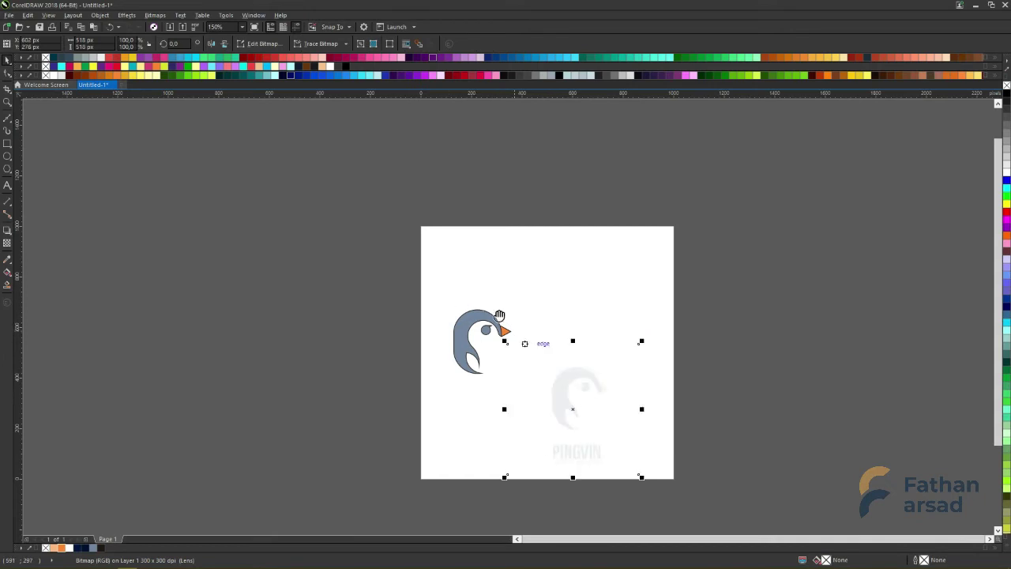
Move the whole filled penguin near the page centre and delete the reference logo bitmap.
mouse_move(499, 316)
mouse_down()
mouse_move(420, 274)
mouse_move(491, 297)
mouse_up()
scroll(476, 301, up, 4)
scroll(476, 300, down, 2)
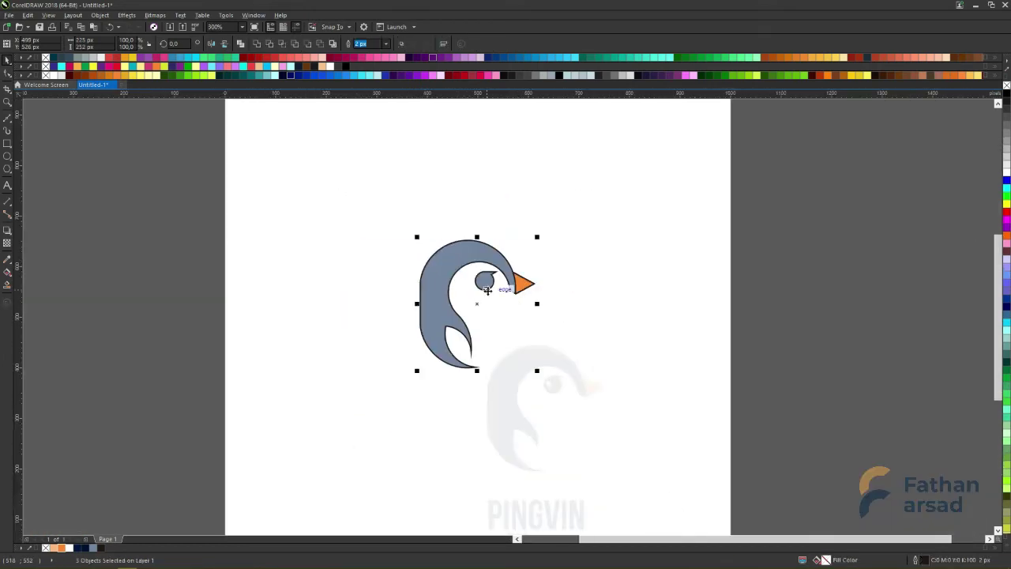
click(668, 289)
click(568, 364)
key(Delete)
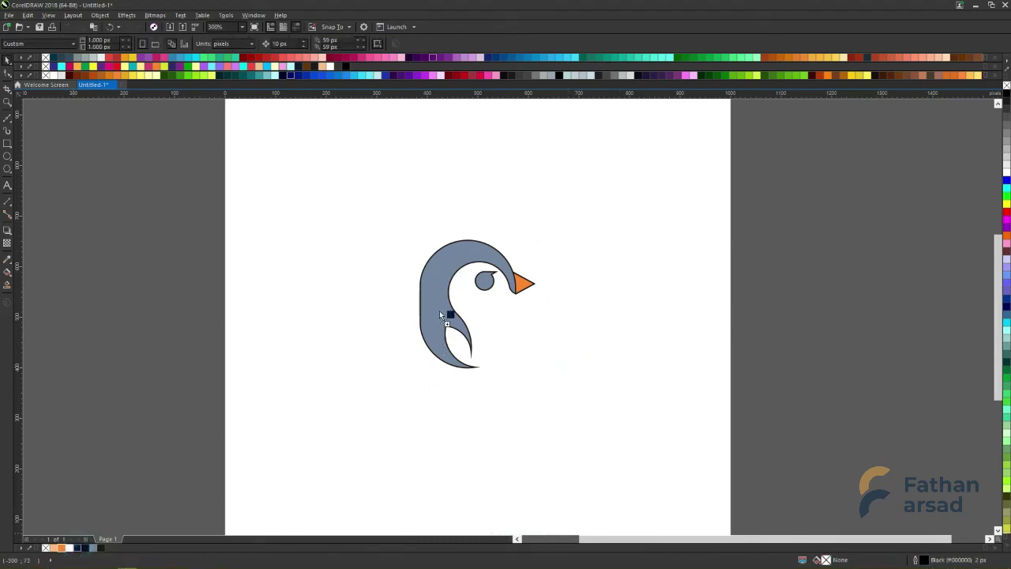
Fill the body and eye with dark navy #001642 and add a white, outline-free 12 px circle inside the eye.
drag(440, 314, 439, 316)
click(480, 289)
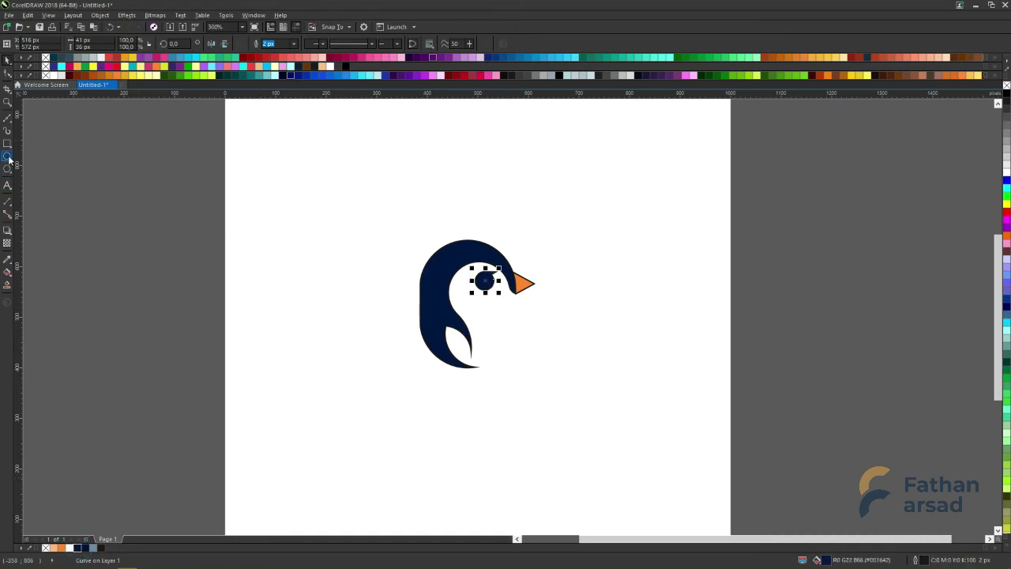
scroll(450, 296, up, 4)
mouse_move(446, 265)
mouse_down()
mouse_move(470, 288)
mouse_move(451, 265)
mouse_up()
key(space)
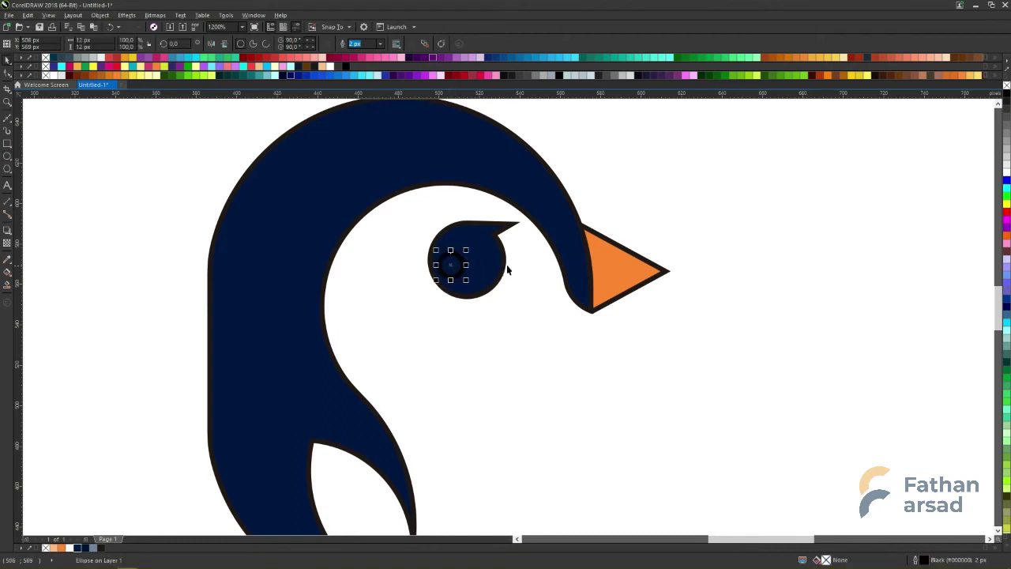
click(1006, 170)
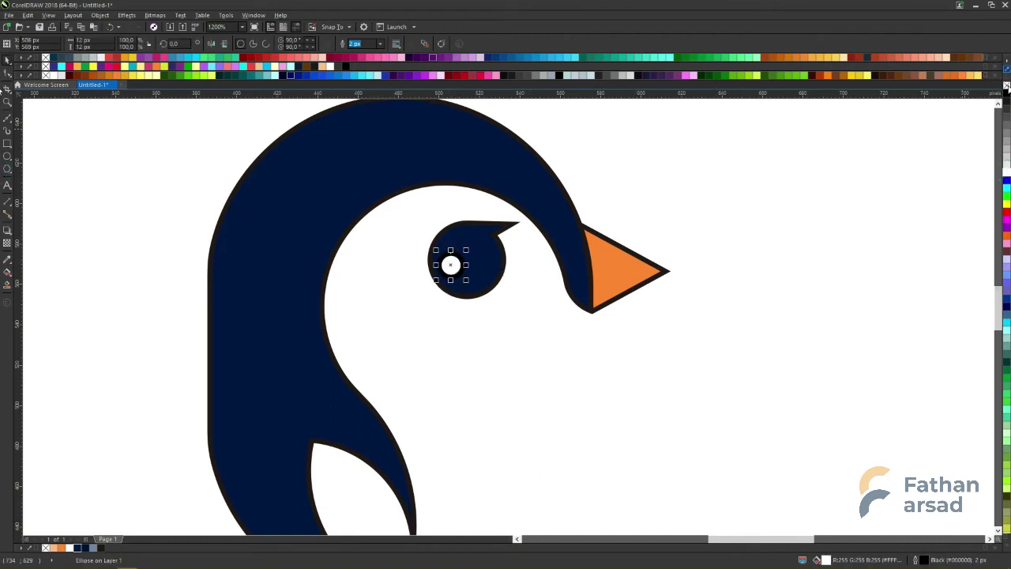
scroll(529, 218, down, 4)
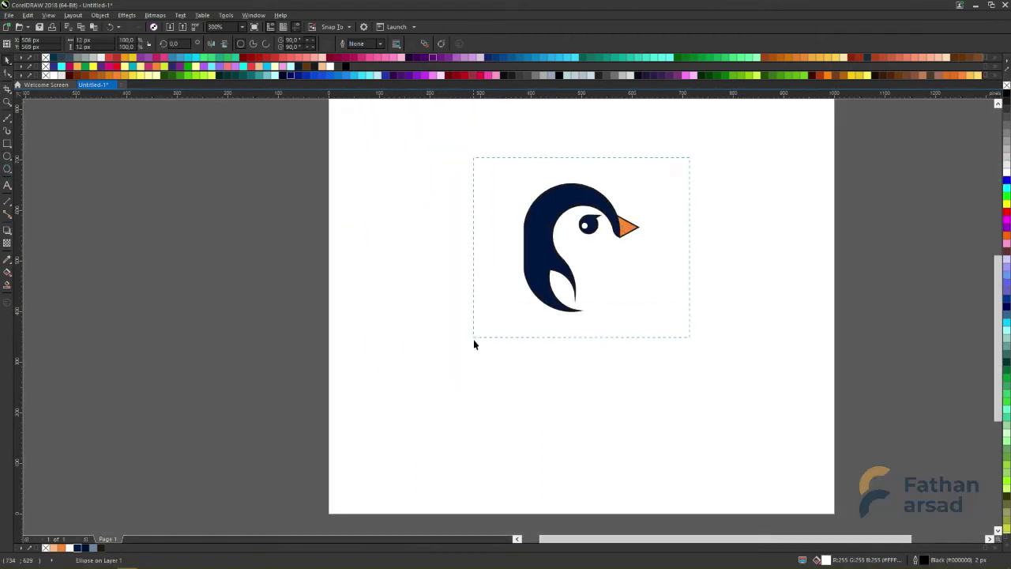
Remove the outlines from all the penguin shapes.
drag(474, 341, 474, 341)
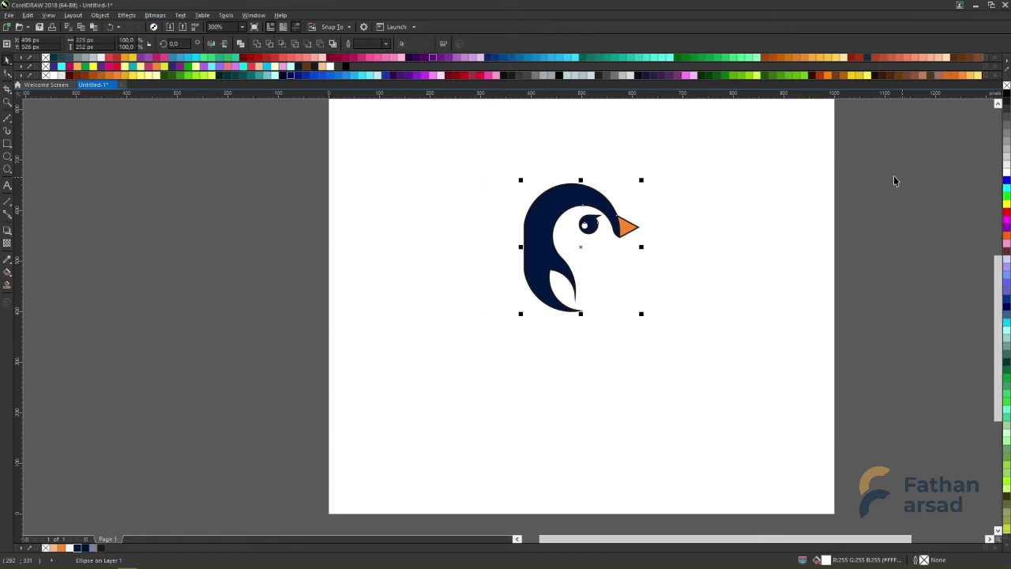
click(706, 204)
scroll(636, 224, up, 3)
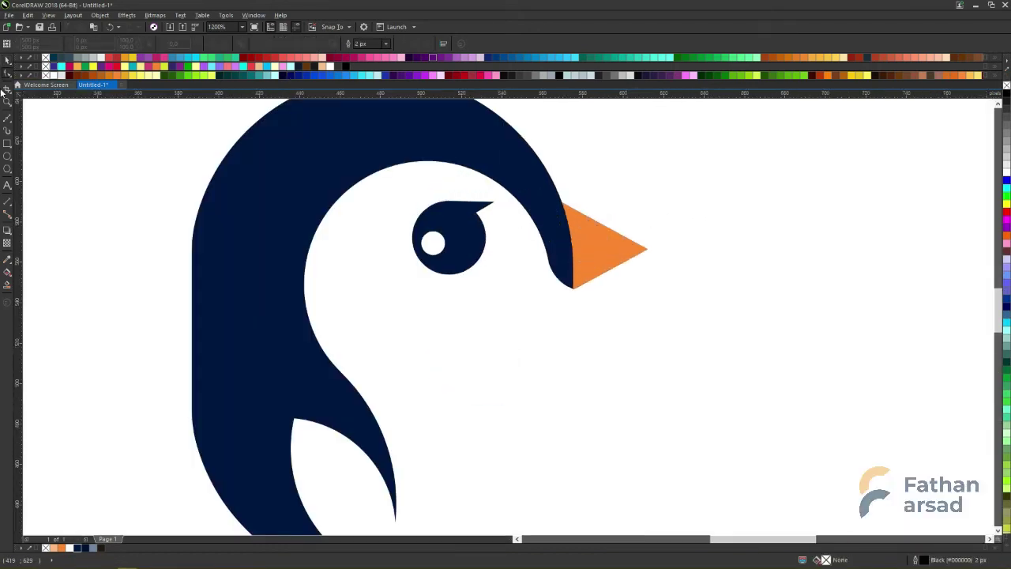
Draw a narrow closed triangle inside the beak along its upper edge and delete its superfluous nodes.
click(9, 118)
scroll(632, 250, up, 1)
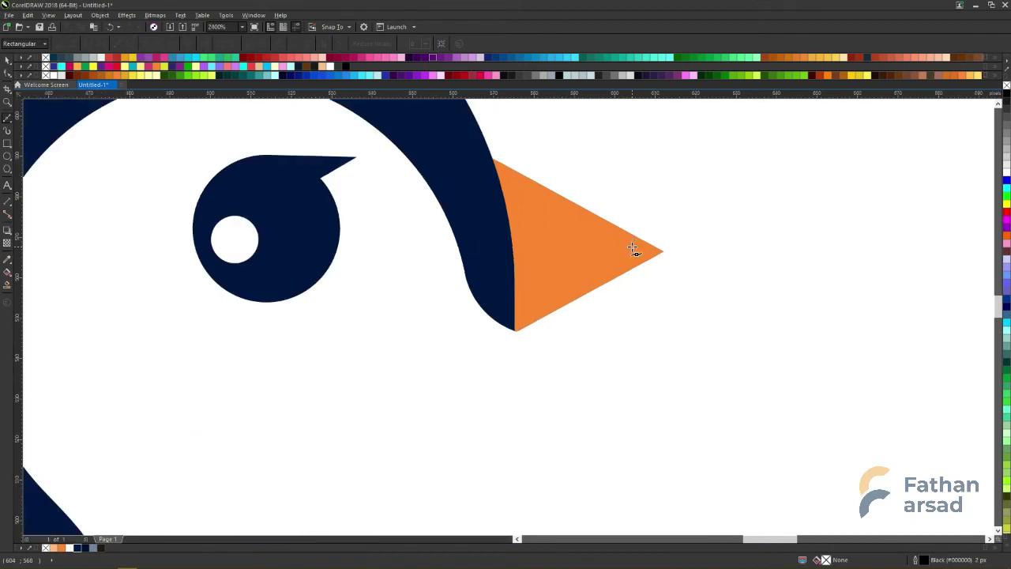
click(529, 194)
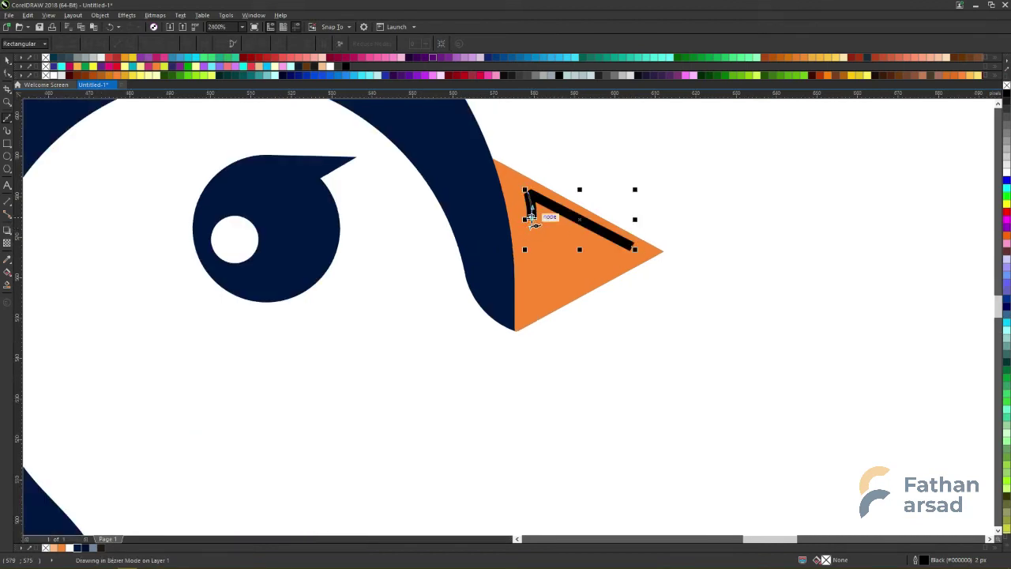
click(575, 230)
click(632, 247)
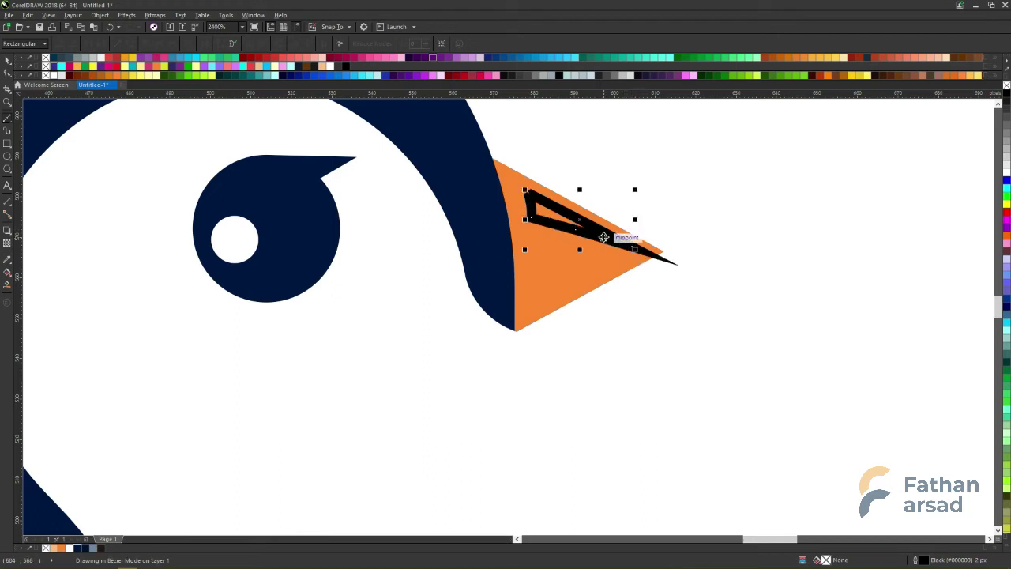
key(space)
double_click(604, 237)
double_click(575, 229)
key(space)
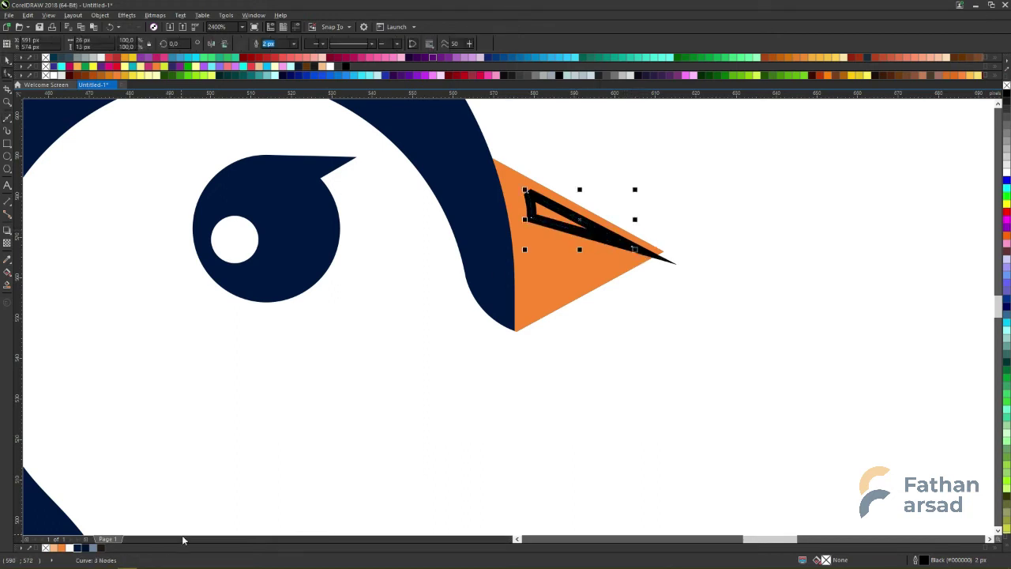
Fill the beak's highlight triangle with light orange #FFB87D and remove its outline.
click(52, 549)
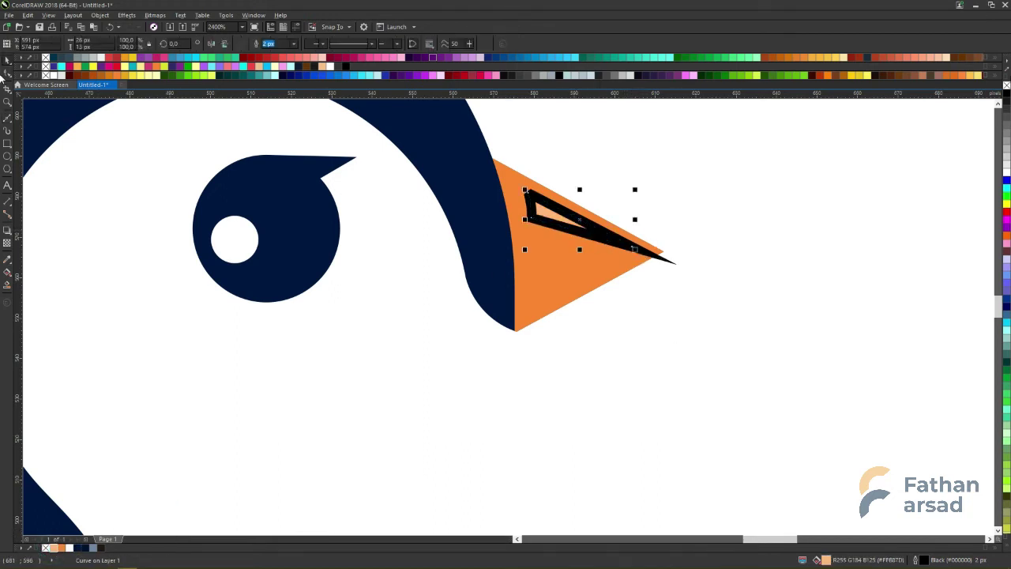
scroll(638, 249, down, 2)
click(653, 239)
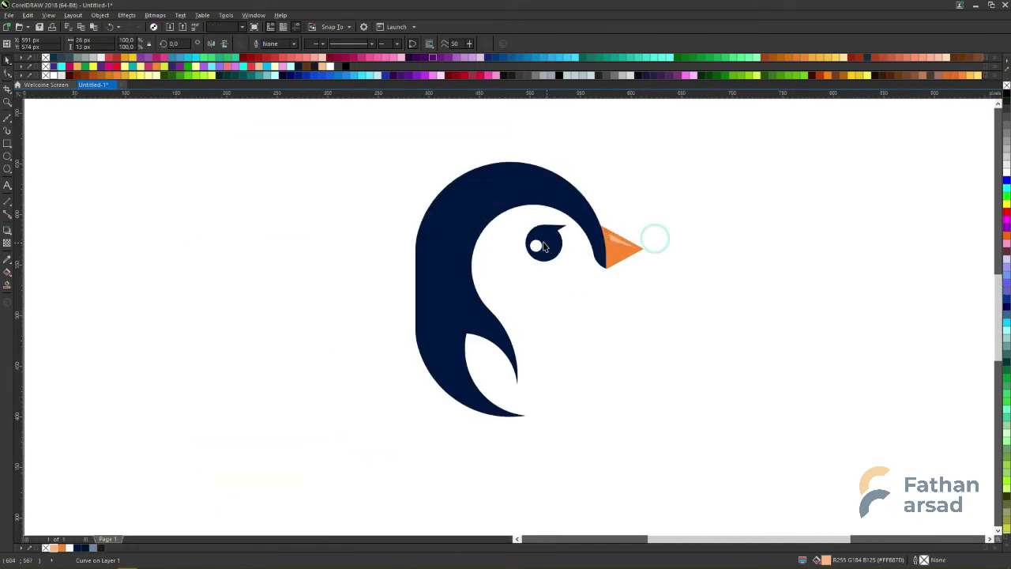
Make a copy of the navy penguin body, offset slightly down and to the left of the original.
scroll(628, 165, up, 1)
scroll(525, 215, up, 1)
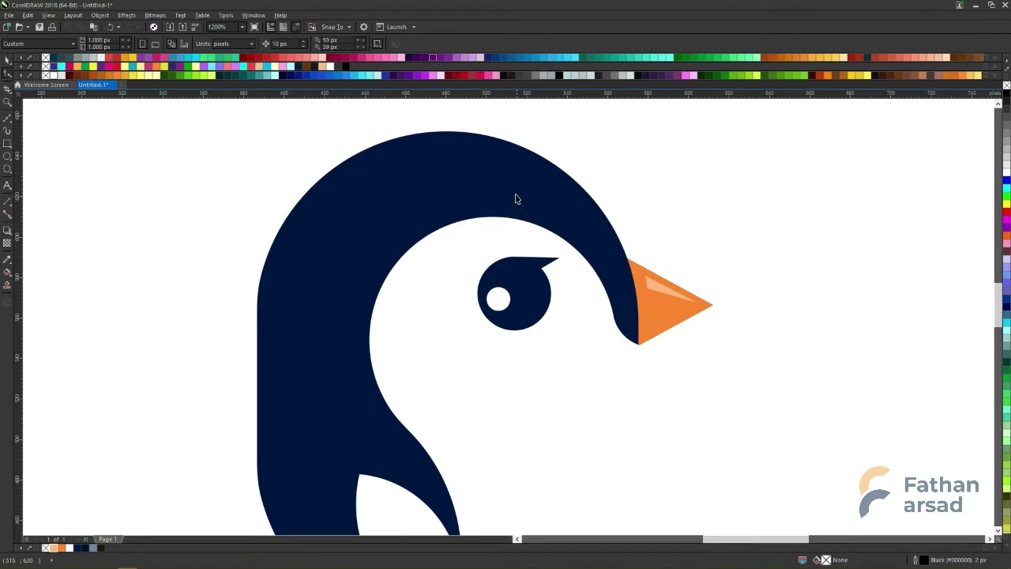
click(530, 185)
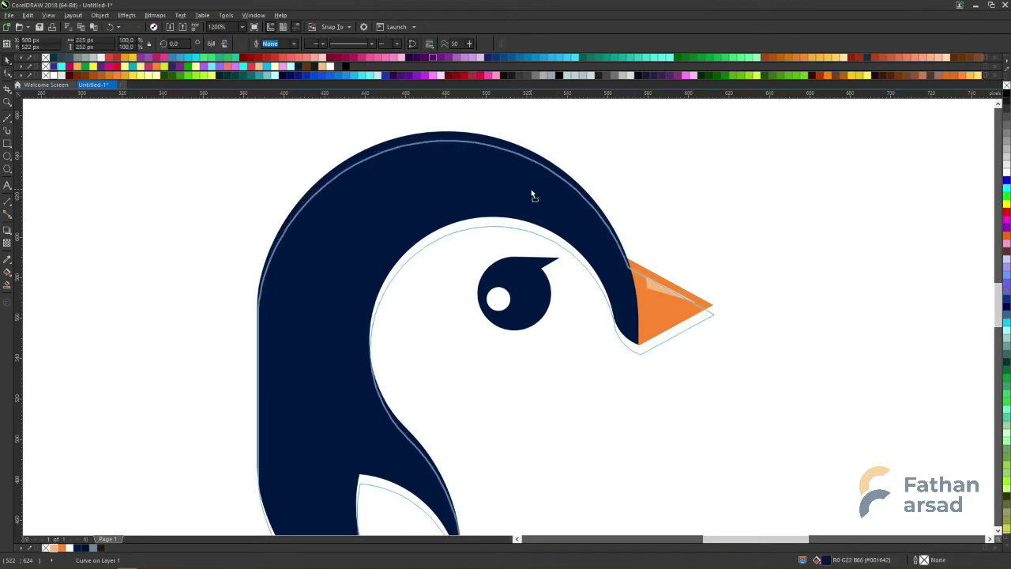
drag(531, 190, 522, 185)
Add nodes to the copy's outline where the head meets the beak and delete the unneeded corner node.
key(F10)
scroll(609, 271, up, 1)
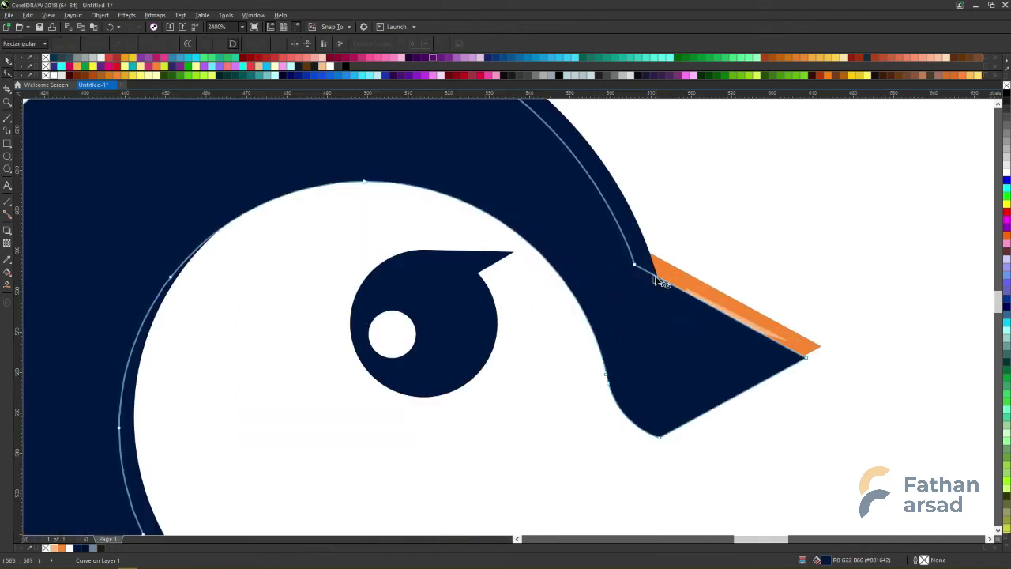
double_click(652, 274)
scroll(662, 286, down, 1)
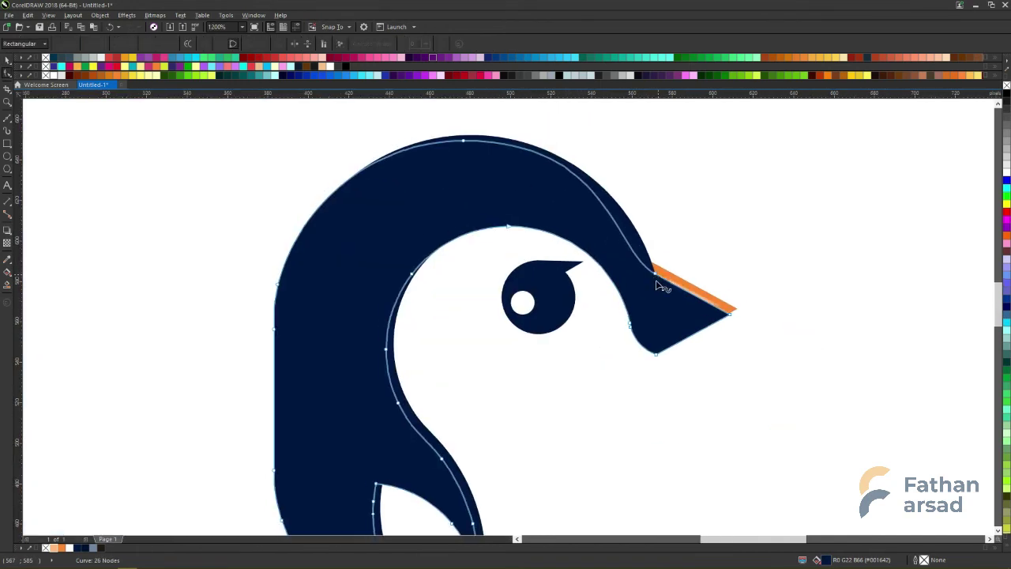
scroll(653, 276, up, 1)
click(654, 275)
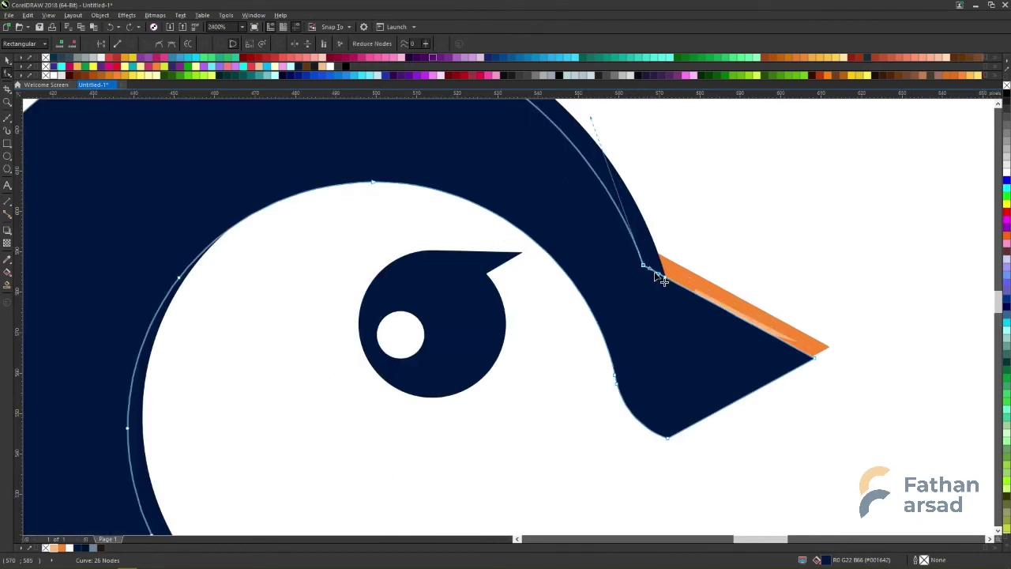
double_click(606, 187)
scroll(648, 256, down, 1)
drag(650, 259, 673, 270)
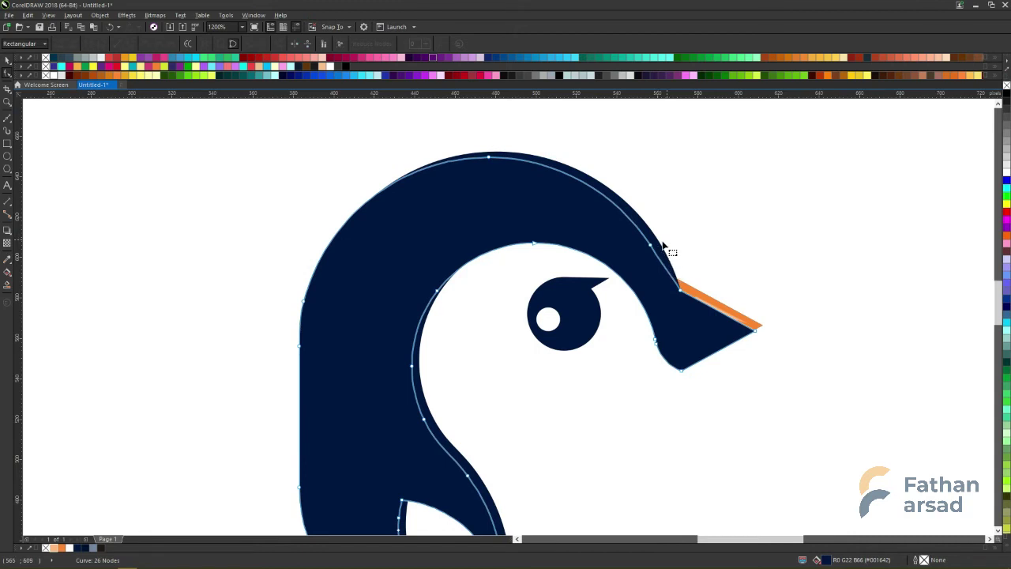
Smooth the copy's head curve down to the beak and create a crescent from the sliver between it and the body's outer edge.
double_click(632, 222)
drag(671, 232, 643, 260)
key(Delete)
drag(685, 307, 668, 266)
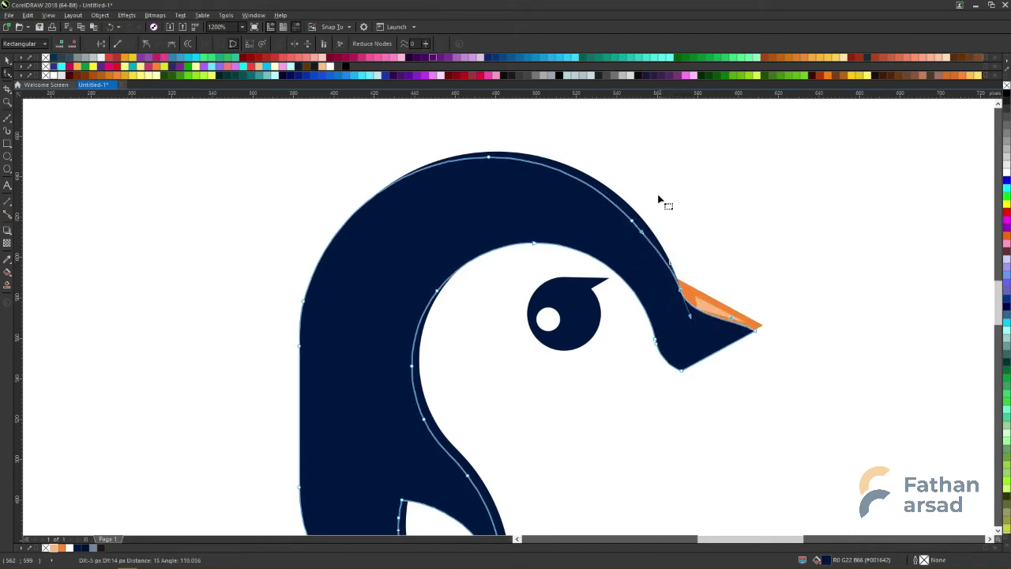
drag(658, 196, 605, 244)
key(Delete)
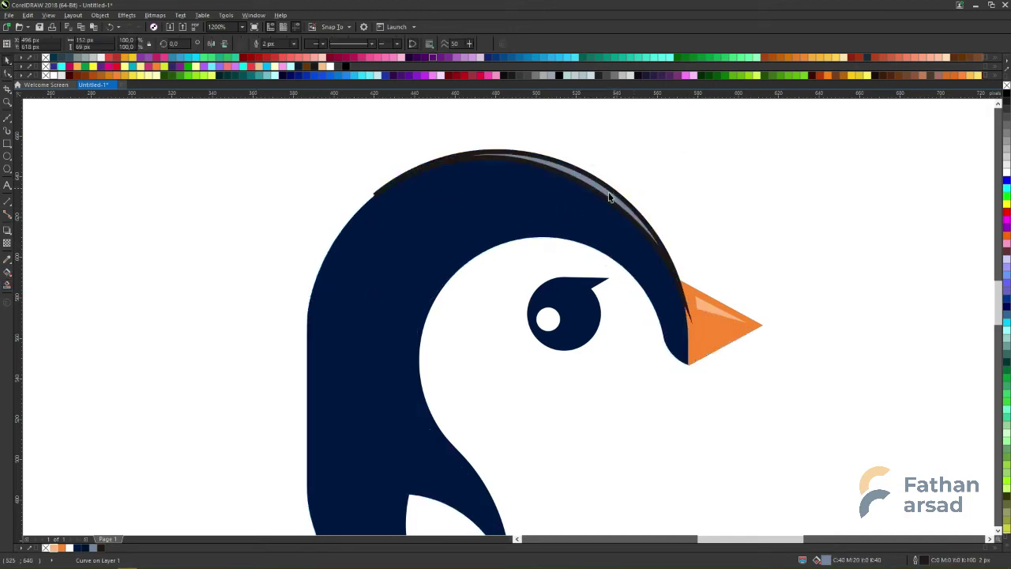
Fill the crescent on top of the head with white and remove its outline.
click(1006, 172)
scroll(618, 189, down, 1)
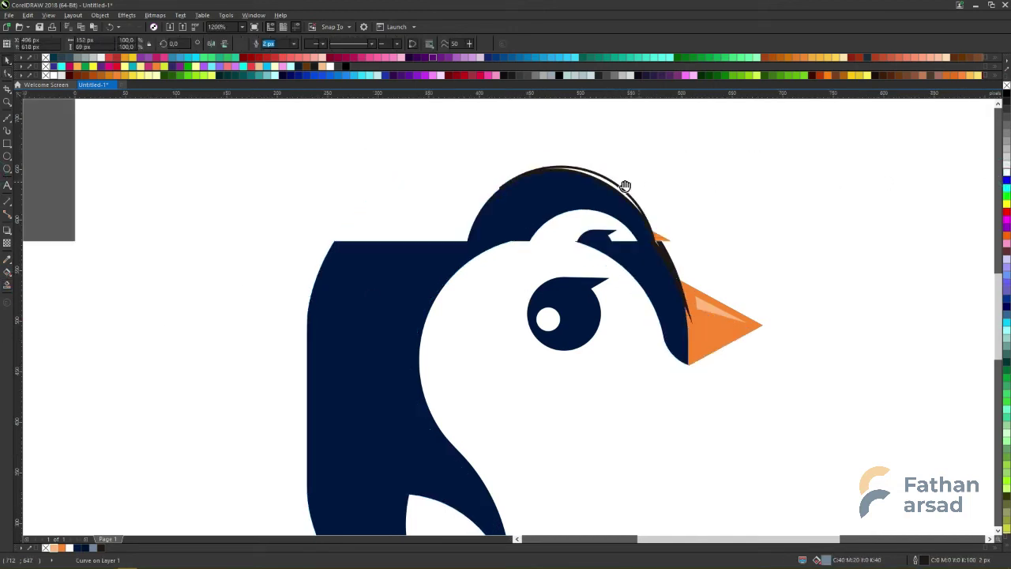
right_click(1005, 91)
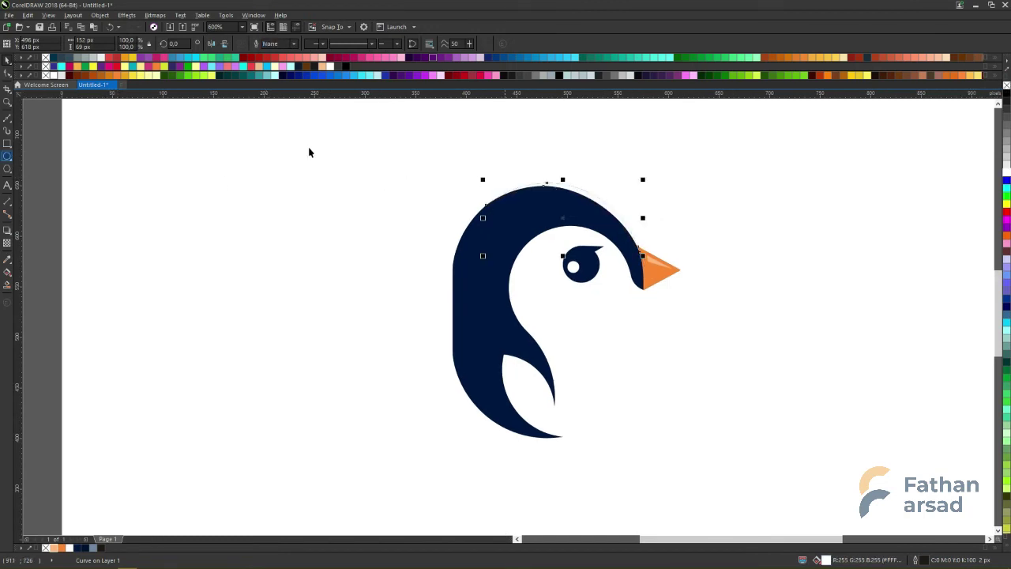
Apply a linear gradient transparency to the head crescent, fading out from the beak side toward the back of the head.
click(7, 242)
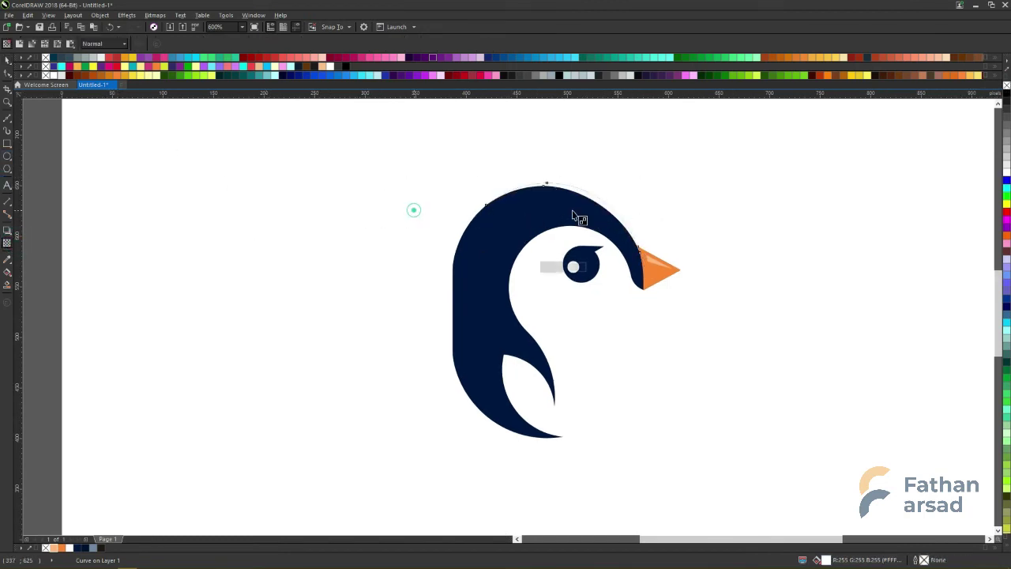
drag(414, 211, 470, 184)
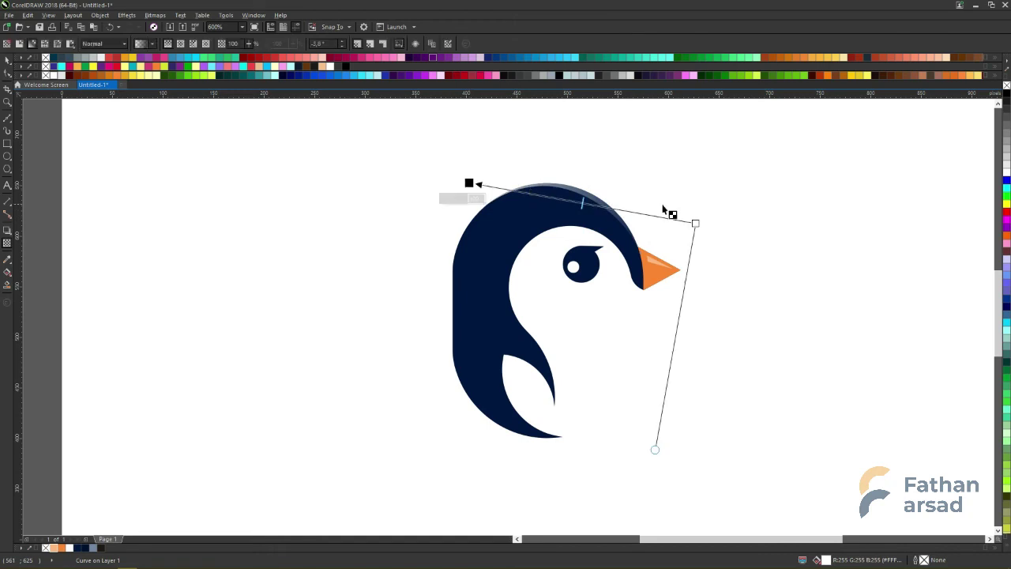
drag(696, 224, 807, 245)
key(space)
drag(478, 388, 490, 346)
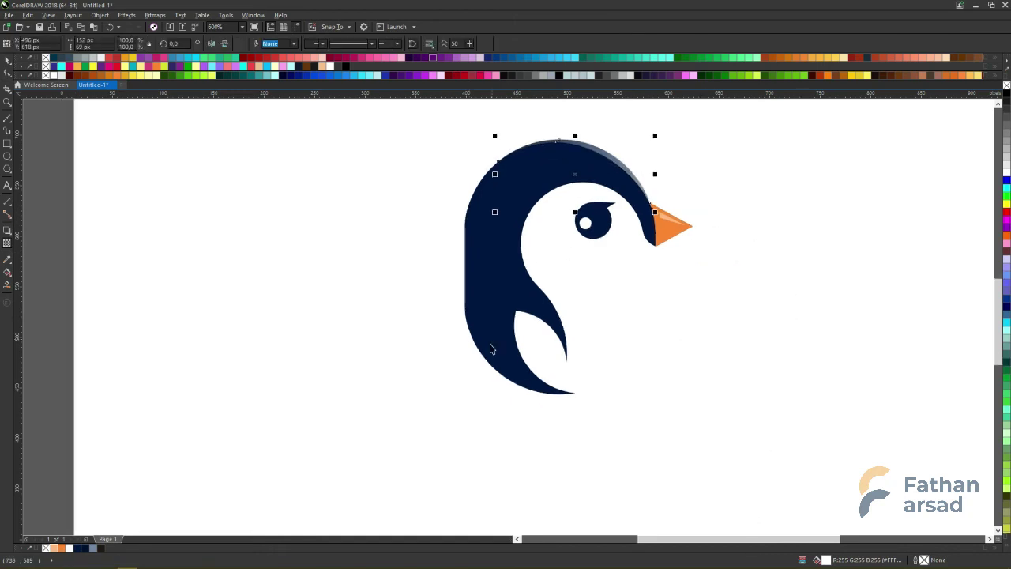
scroll(490, 349, up, 1)
scroll(508, 345, down, 1)
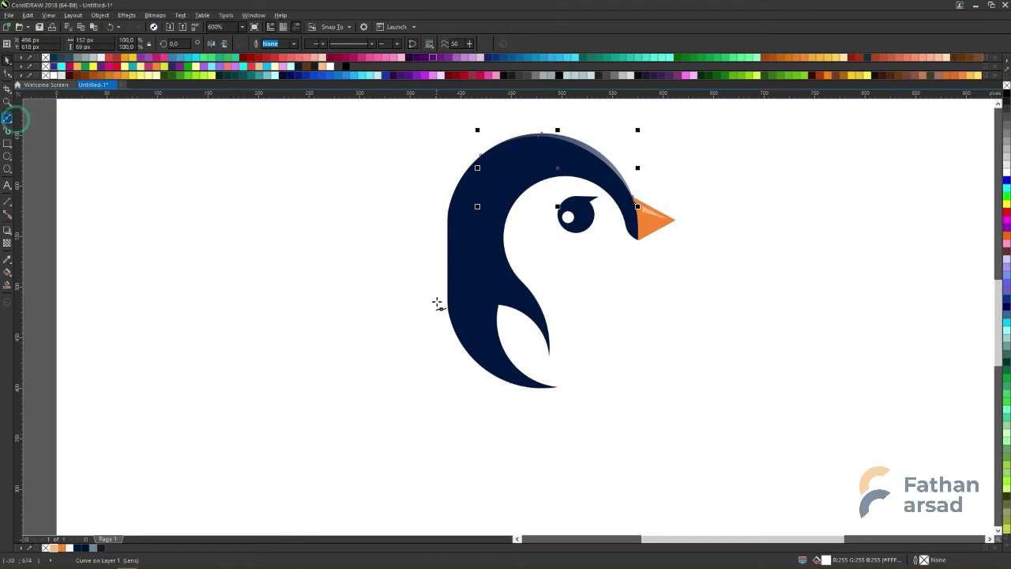
Draw a closed Bezier curve around the lower body, its inner edge running from the back edge to the wing notch.
scroll(437, 302, up, 1)
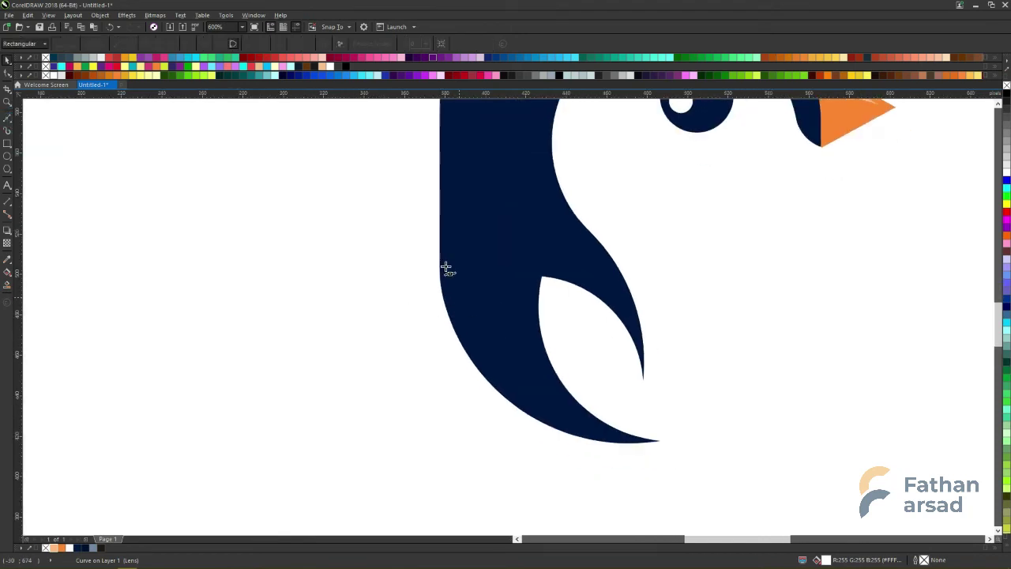
drag(512, 356, 591, 387)
click(514, 357)
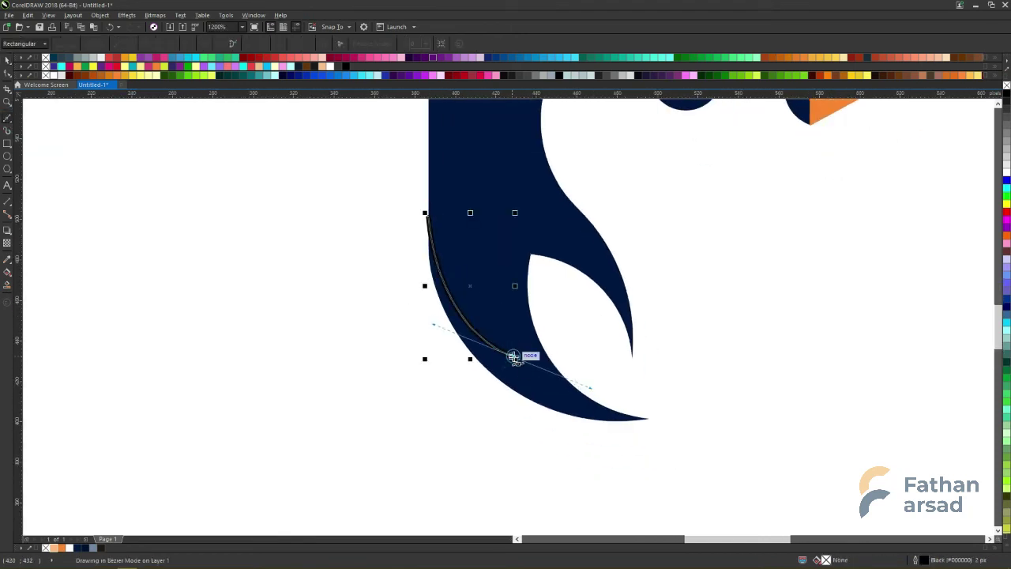
drag(531, 255, 564, 228)
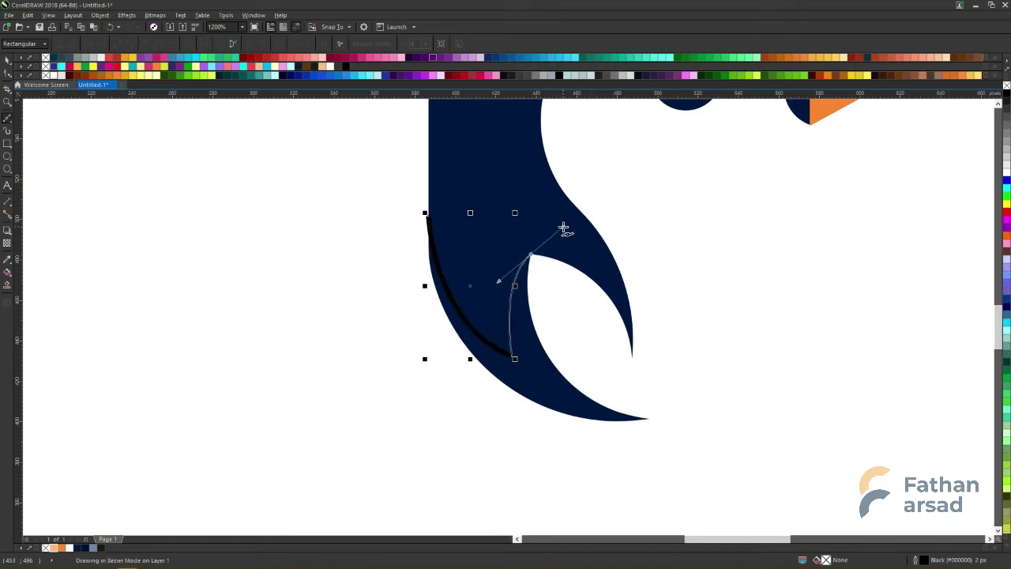
click(532, 255)
click(579, 329)
key(ctrl+z)
key(ctrl+z)
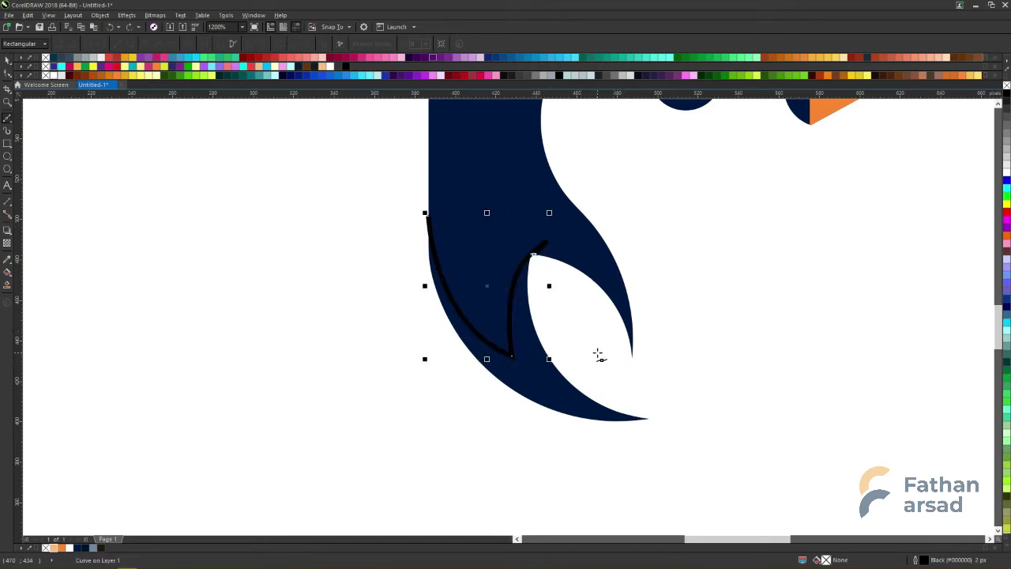
double_click(531, 254)
click(570, 322)
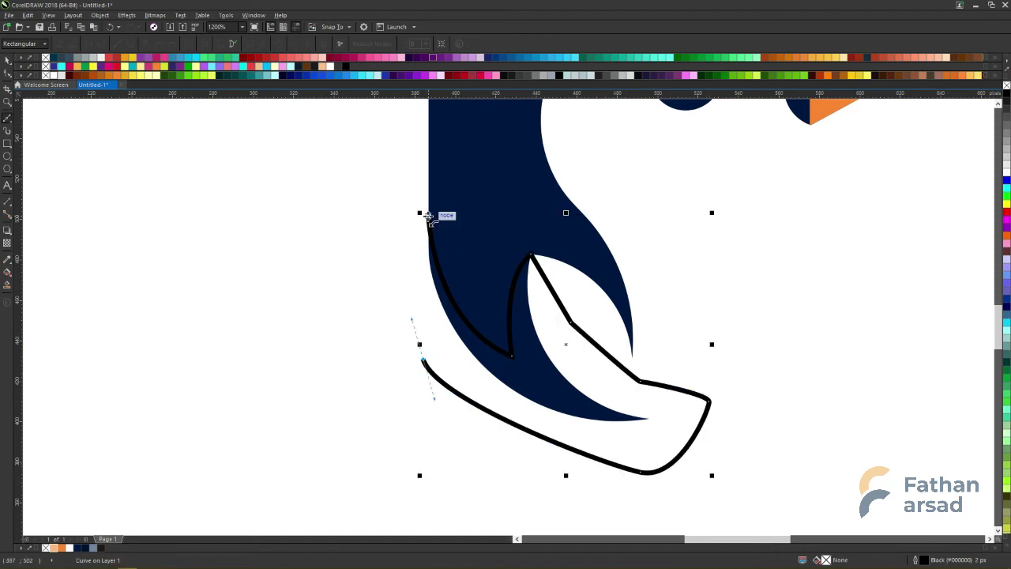
drag(429, 217, 506, 231)
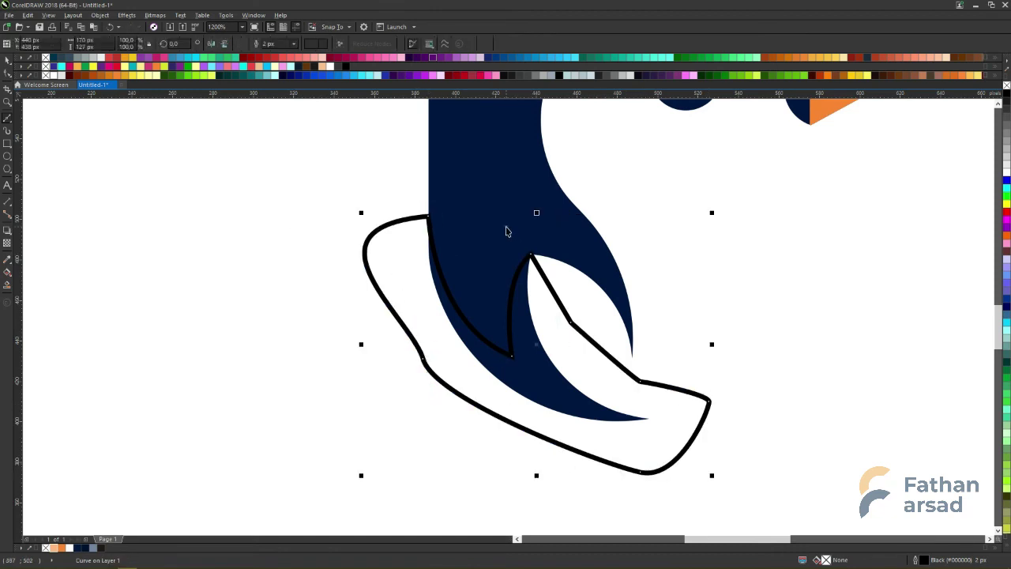
Intersect the closed curve with the body to create a darker navy tail shadow, and delete the helper curve.
shift+click(507, 231)
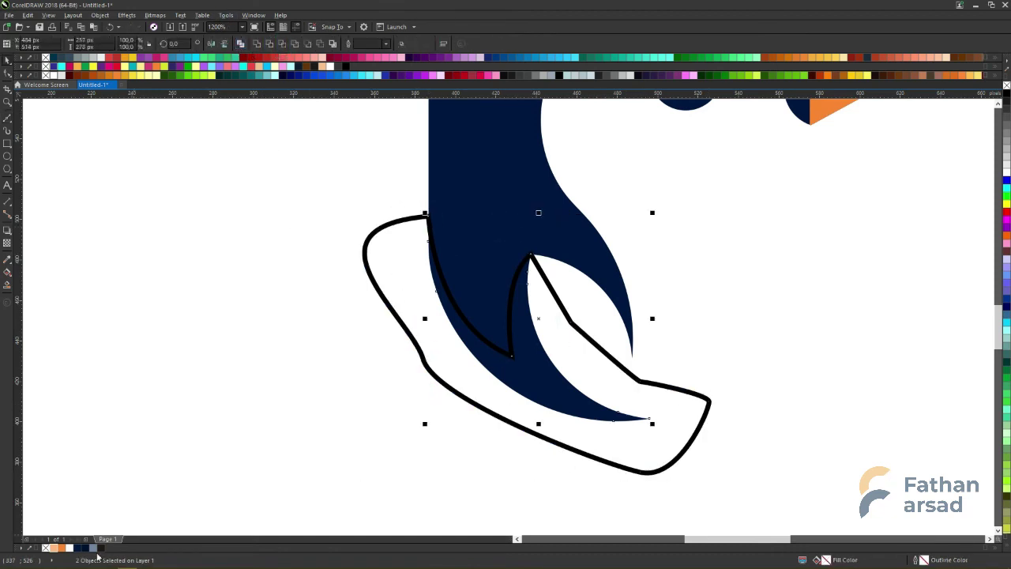
key(Delete)
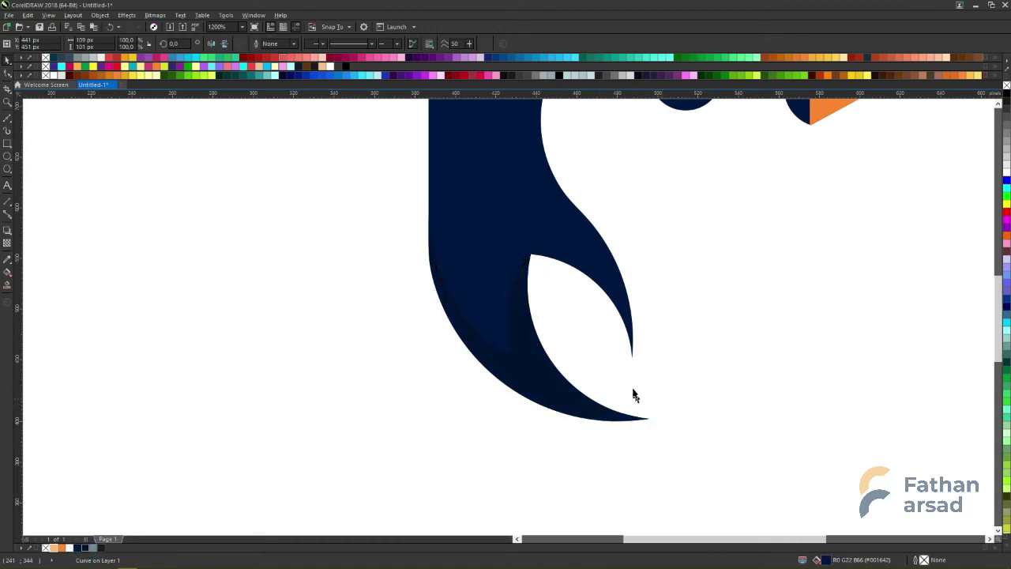
scroll(632, 395, down, 5)
drag(660, 381, 395, 183)
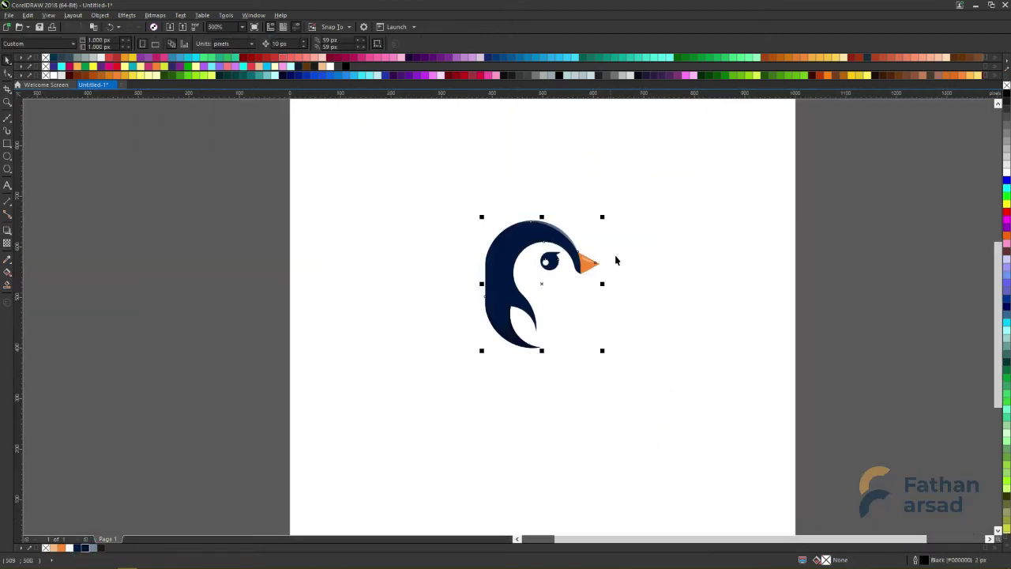
Move the white highlight circle slightly lower inside the penguin's eye.
scroll(553, 268, up, 5)
mouse_move(569, 280)
mouse_down()
mouse_move(580, 256)
mouse_move(572, 262)
mouse_up()
click(860, 234)
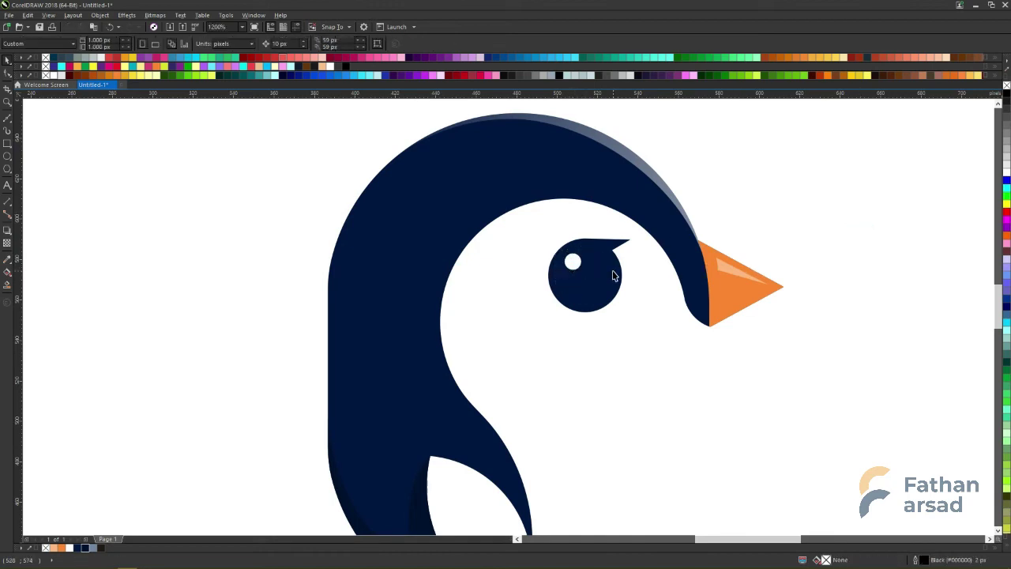
scroll(603, 276, up, 3)
drag(562, 251, 562, 270)
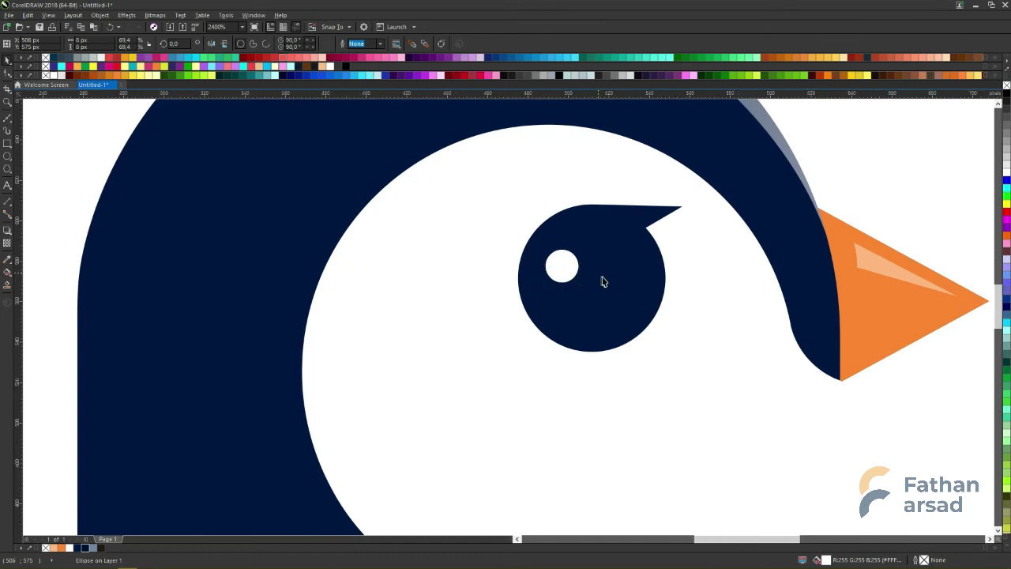
scroll(603, 282, down, 3)
click(753, 265)
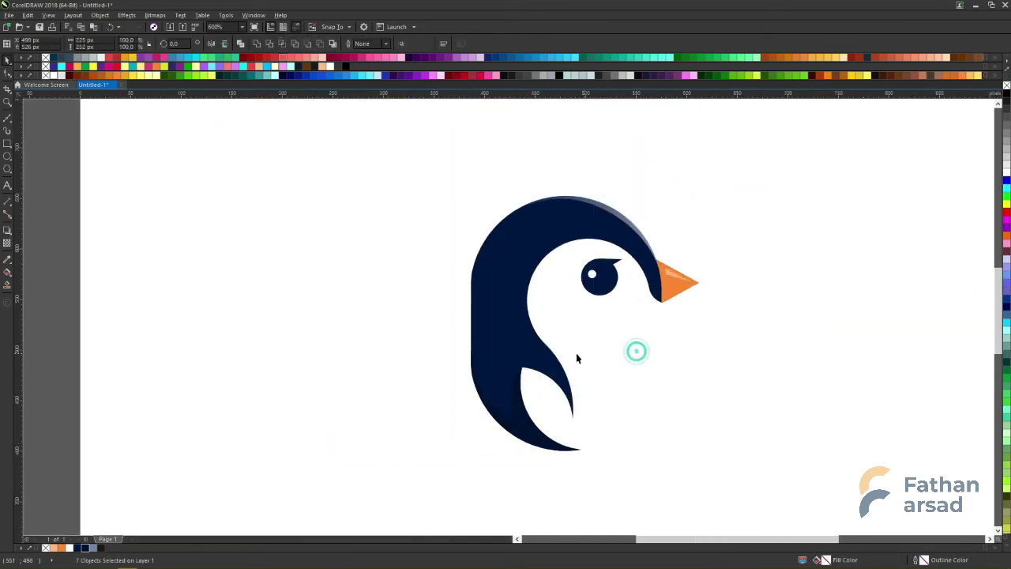
Draw a closed Bezier curve running just inside the body's belly edge to near the wing tip and back around through the white area.
click(7, 119)
click(526, 300)
scroll(536, 335, up, 1)
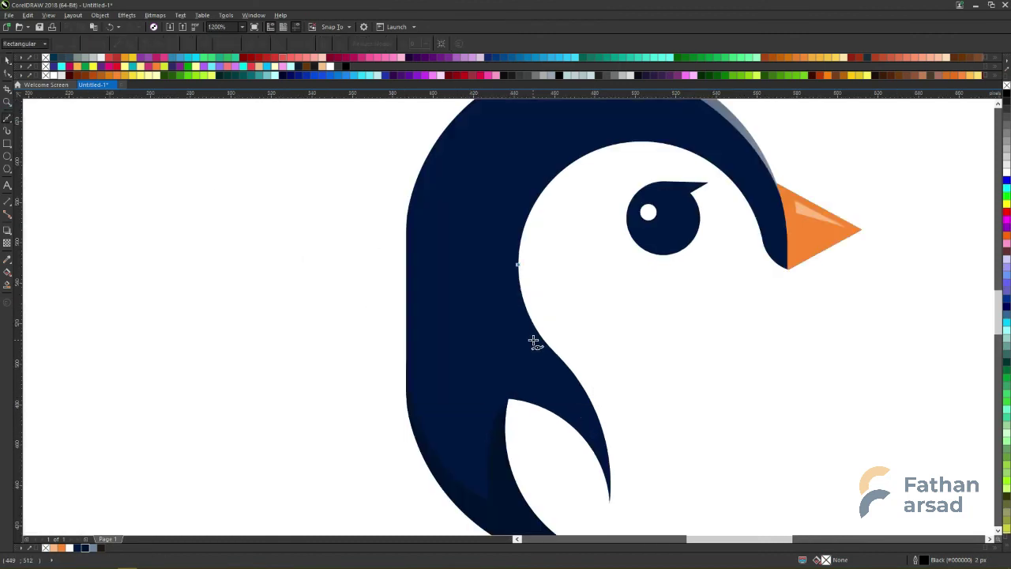
drag(533, 340, 553, 370)
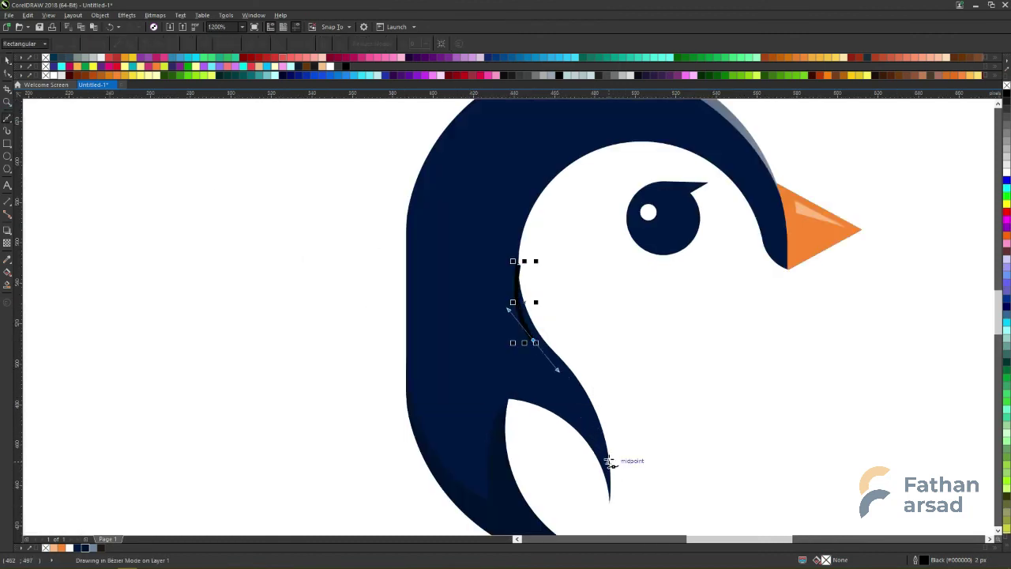
drag(608, 459, 632, 529)
drag(677, 413, 666, 322)
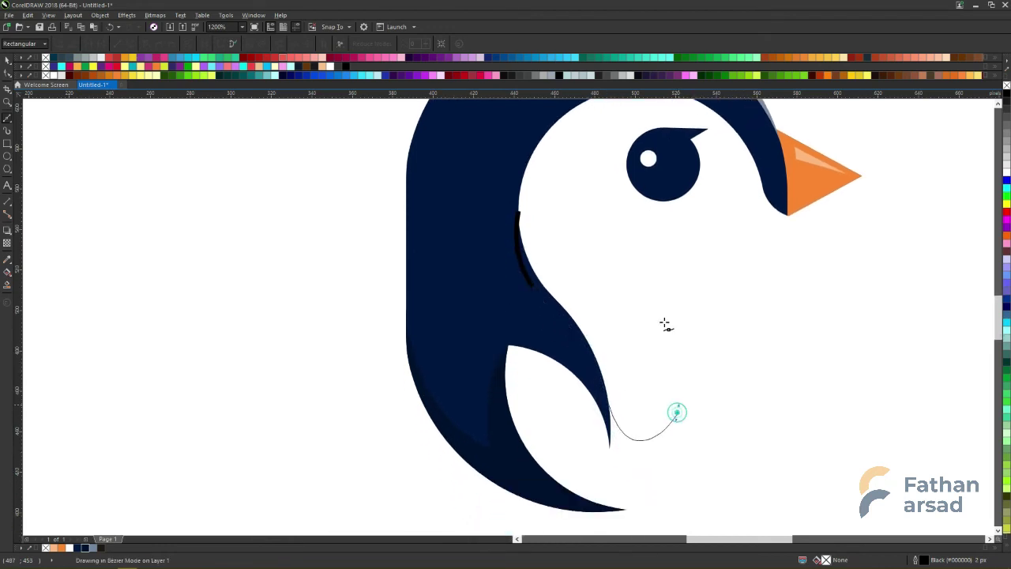
drag(642, 260, 605, 226)
key(space)
Try to intersect the belly curve with the body, then undo the attempts and the curve's closing segment.
shift+click(465, 207)
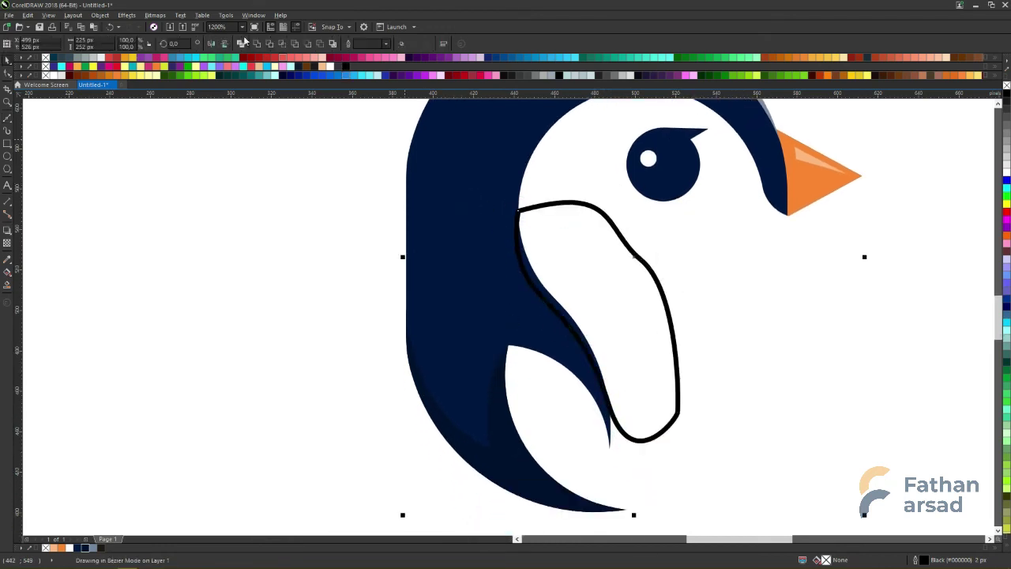
click(281, 44)
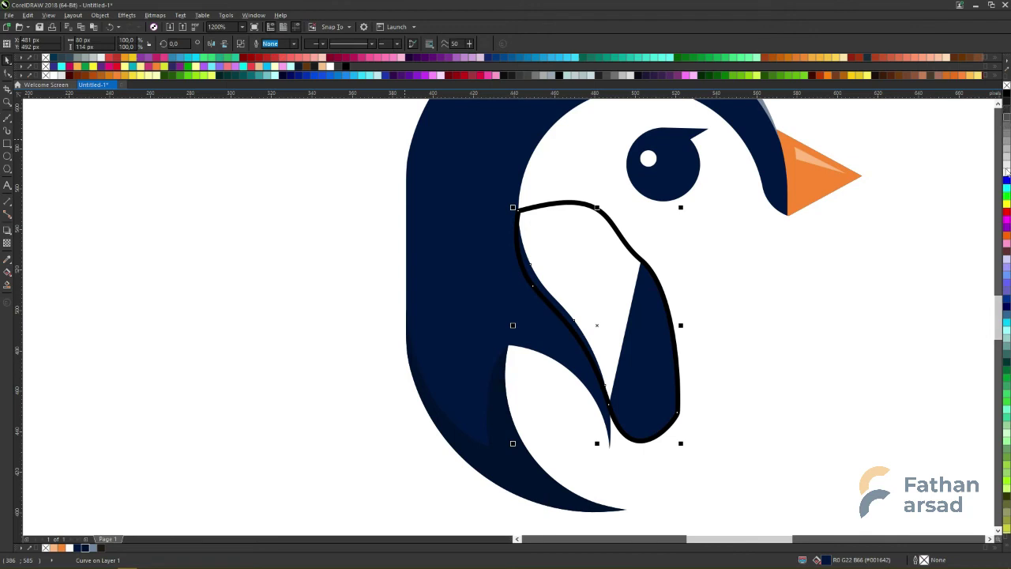
click(1006, 171)
click(717, 312)
click(514, 262)
shift+click(456, 226)
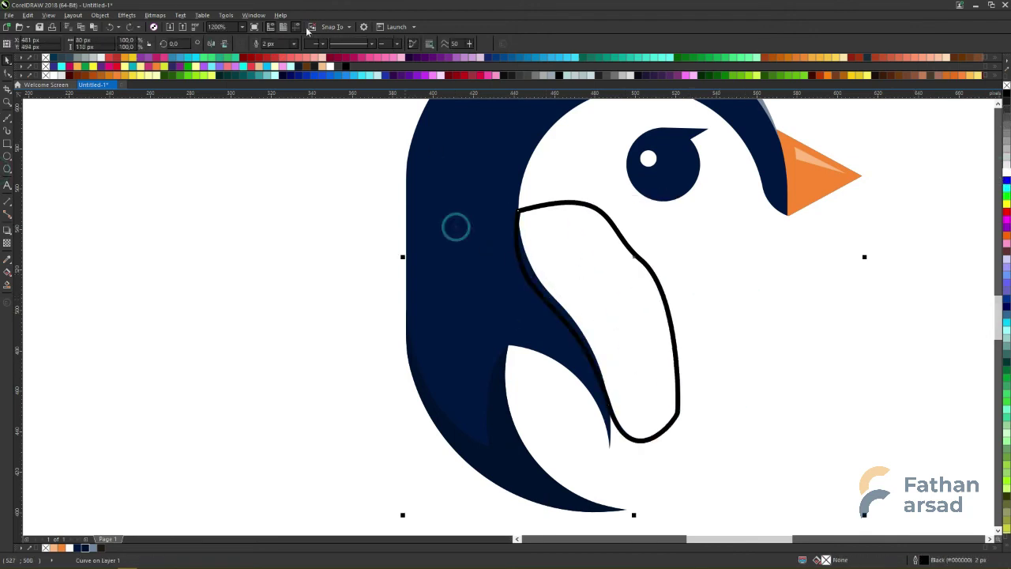
click(1003, 168)
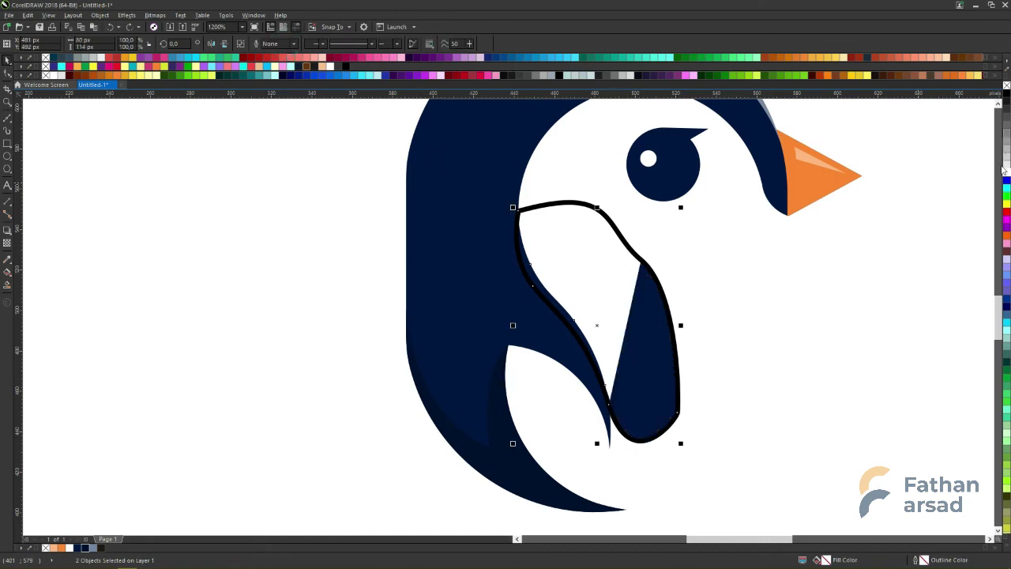
key(ctrl+z)
click(799, 289)
key(ctrl+z)
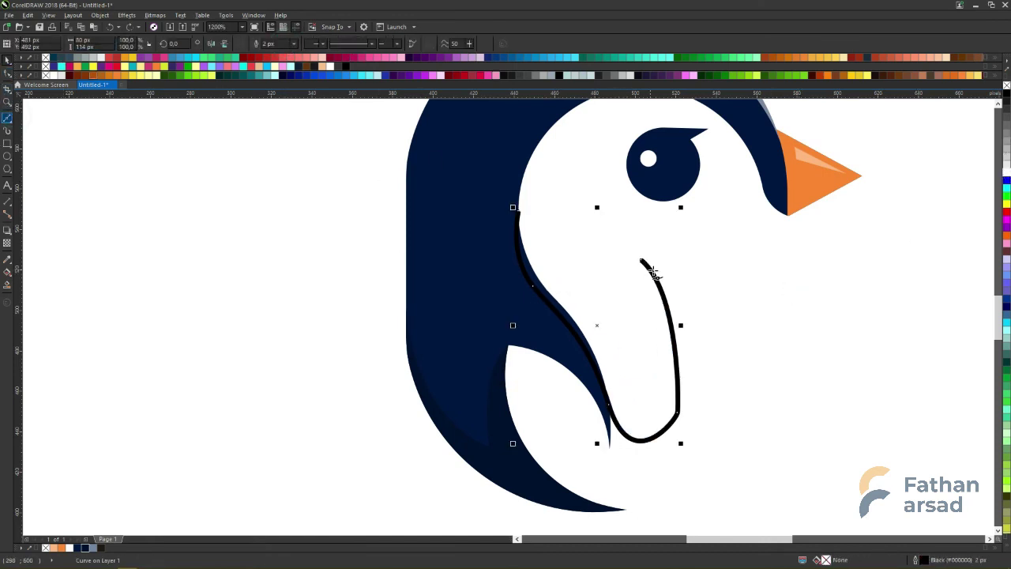
Close the belly curve again with a flatter top segment back to its start on the body's inner edge.
click(642, 260)
drag(588, 230, 566, 224)
click(518, 211)
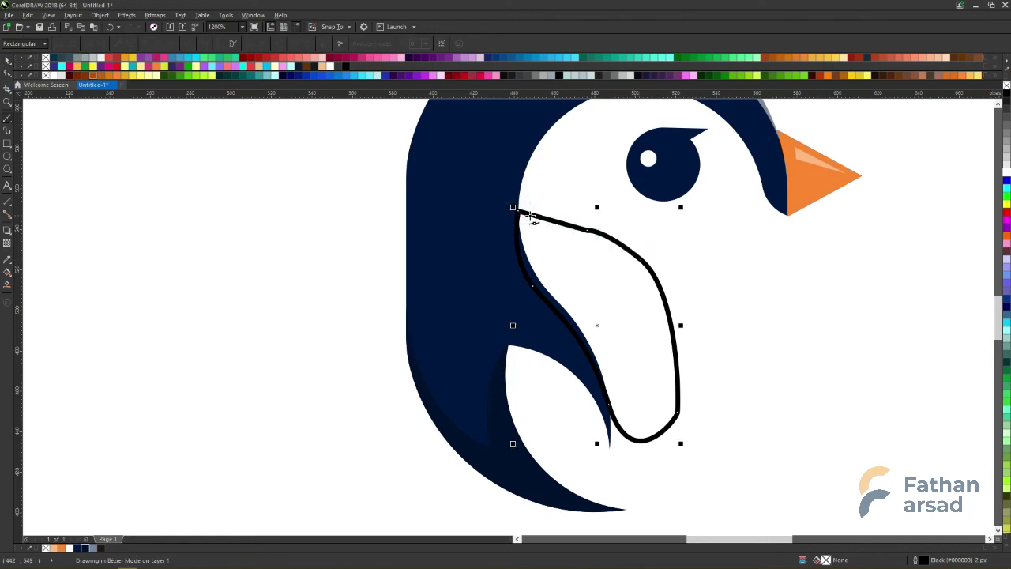
key(space)
Create a sliver along the belly edge with Smart Fill and delete the helper curve.
click(529, 273)
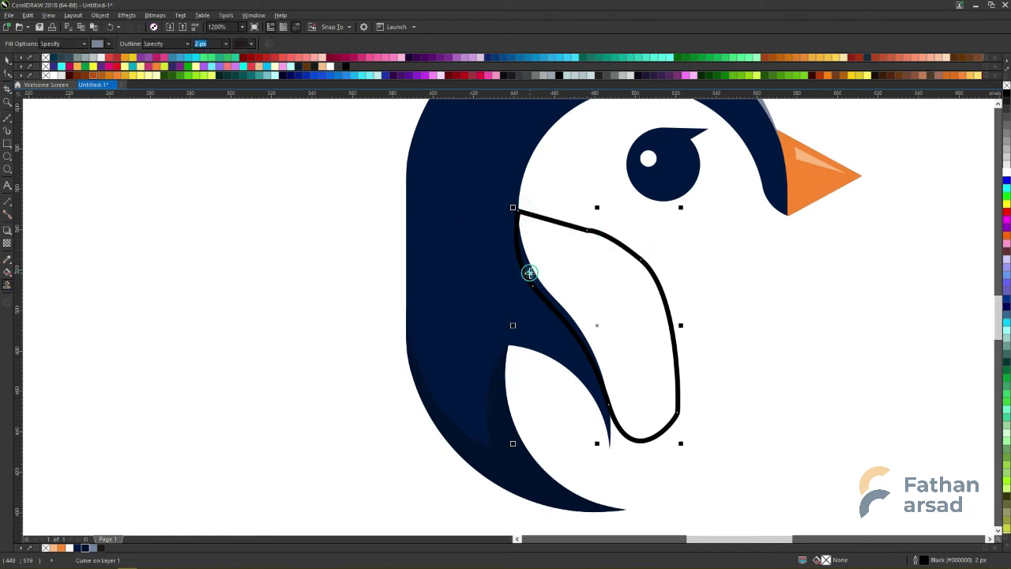
key(space)
click(598, 277)
key(Delete)
Fill the belly sliver with white without an outline and apply a linear gradient transparency fading out toward its upper end.
click(543, 296)
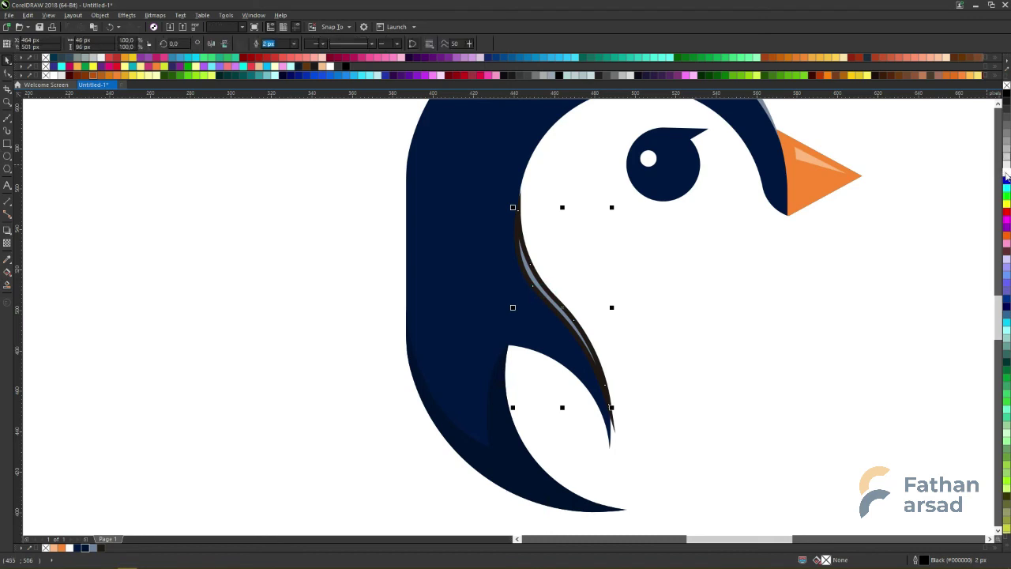
click(1007, 170)
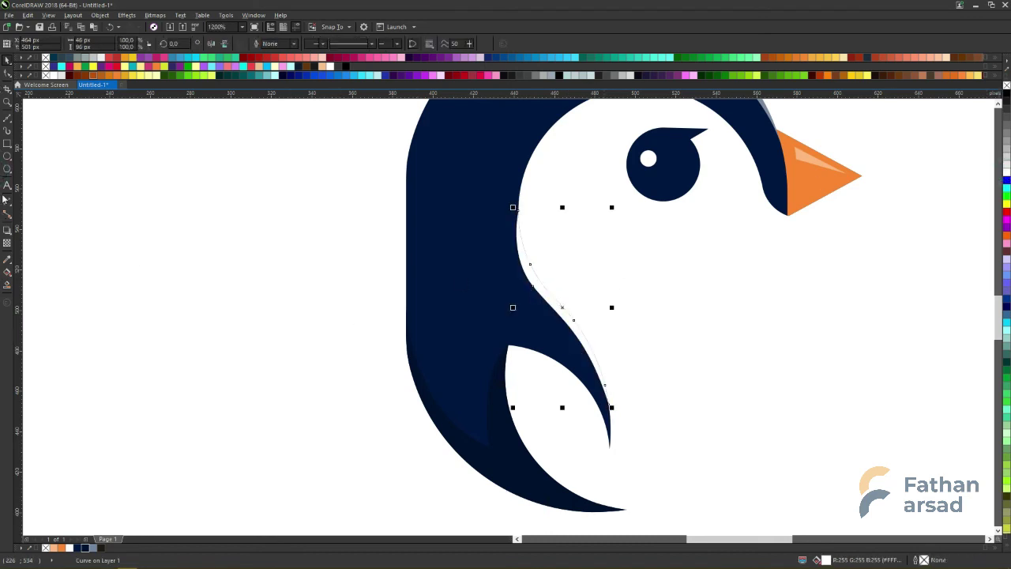
click(8, 244)
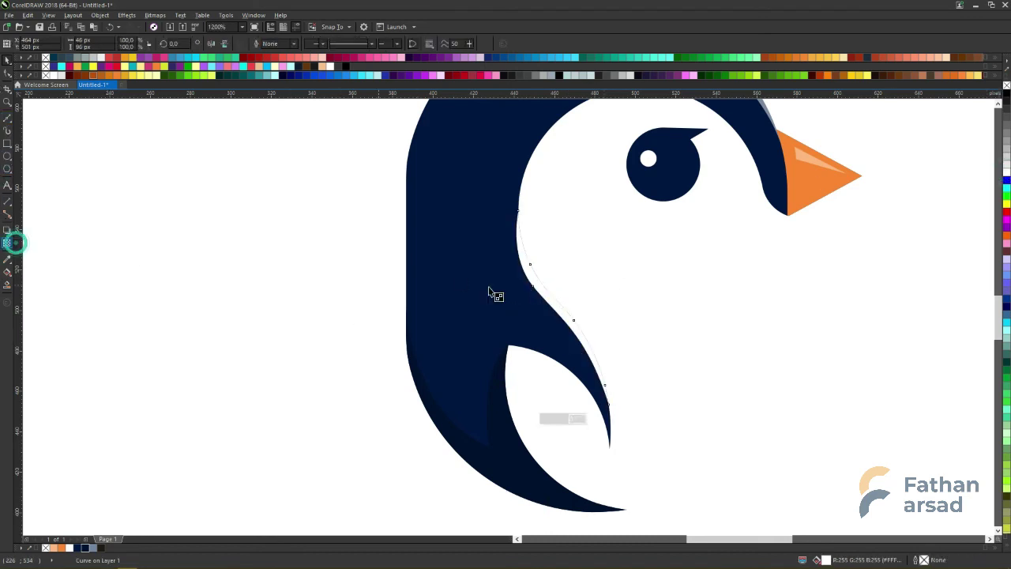
drag(487, 162, 664, 470)
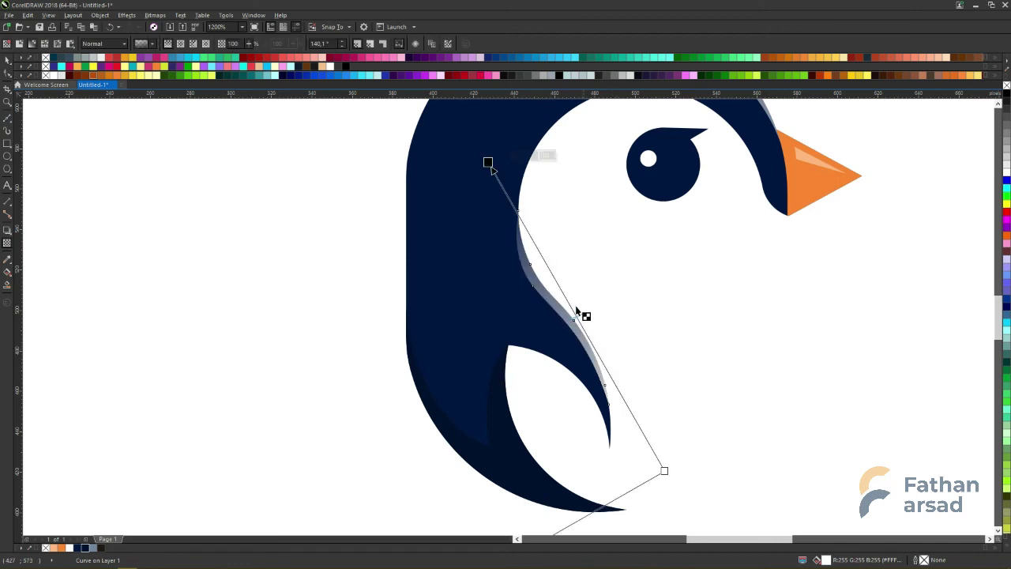
drag(579, 320, 634, 422)
drag(488, 163, 503, 203)
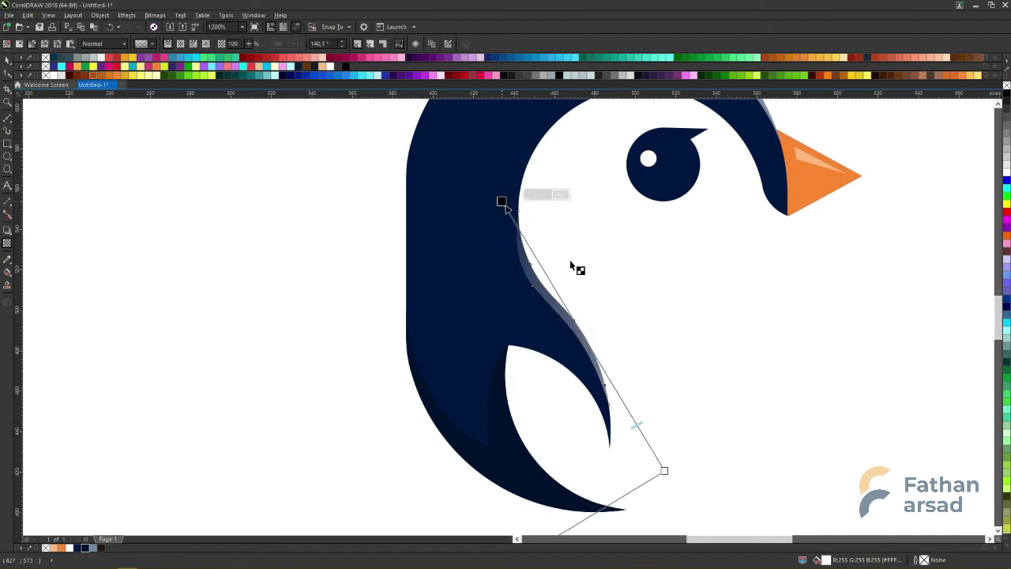
key(space)
key(Escape)
Group all the objects of the penguin.
scroll(670, 361, down, 4)
key(ctrl+a)
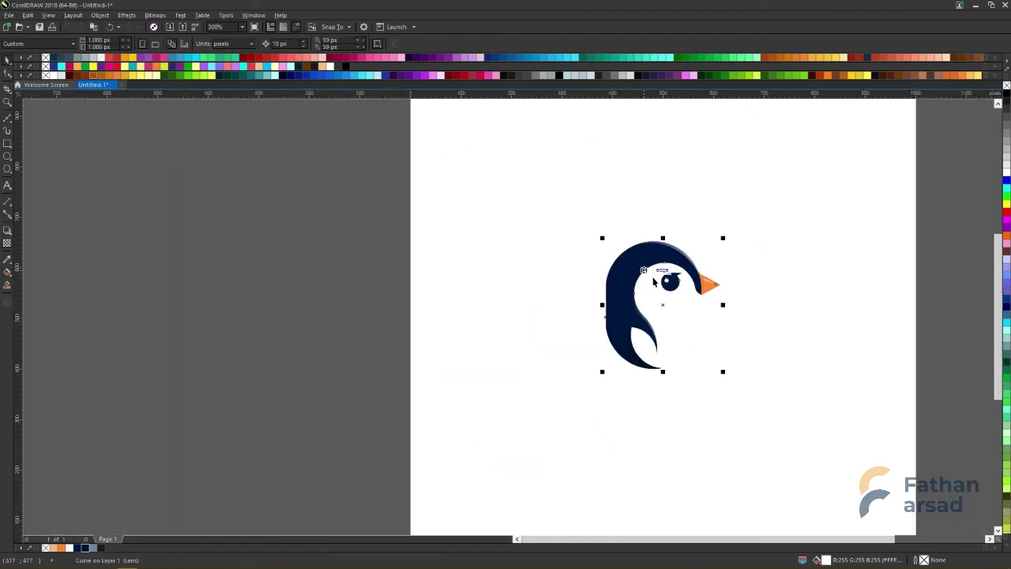
key(ctrl+g)
drag(660, 293, 503, 285)
scroll(542, 292, up, 2)
scroll(517, 293, down, 2)
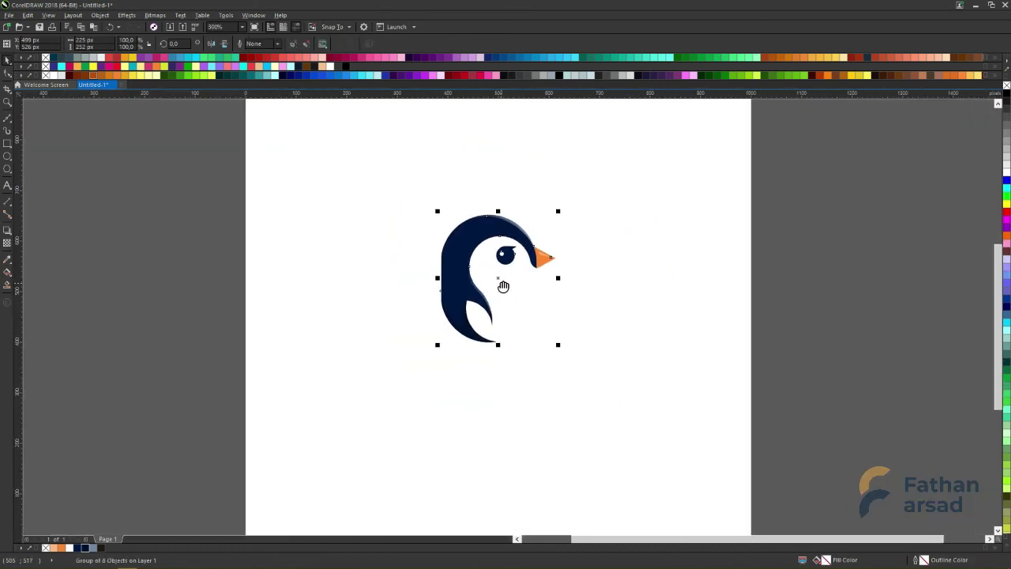
key(Escape)
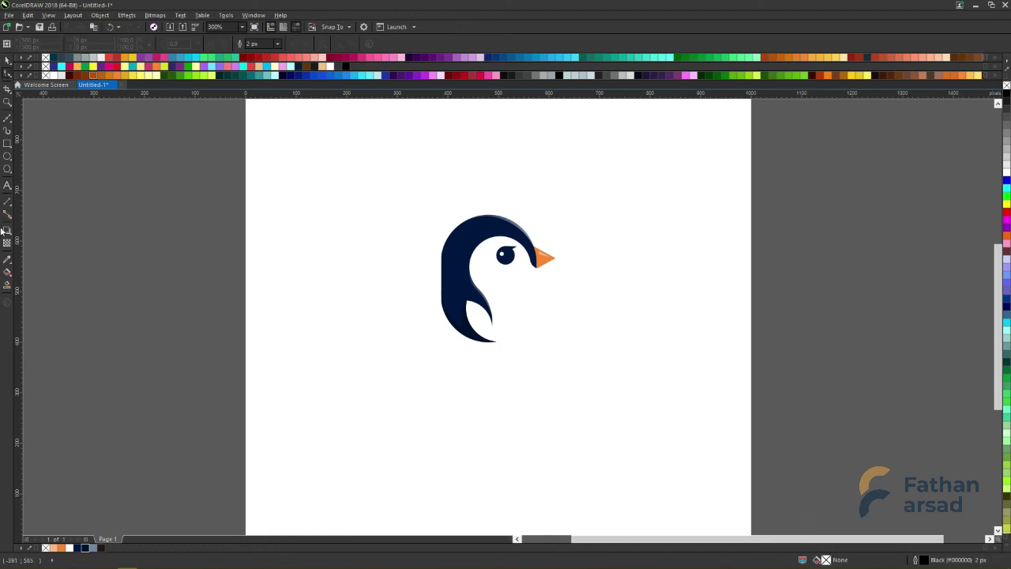
Add the artistic text "pingvin" in the Bebas font and place it centered beneath the penguin.
click(526, 397)
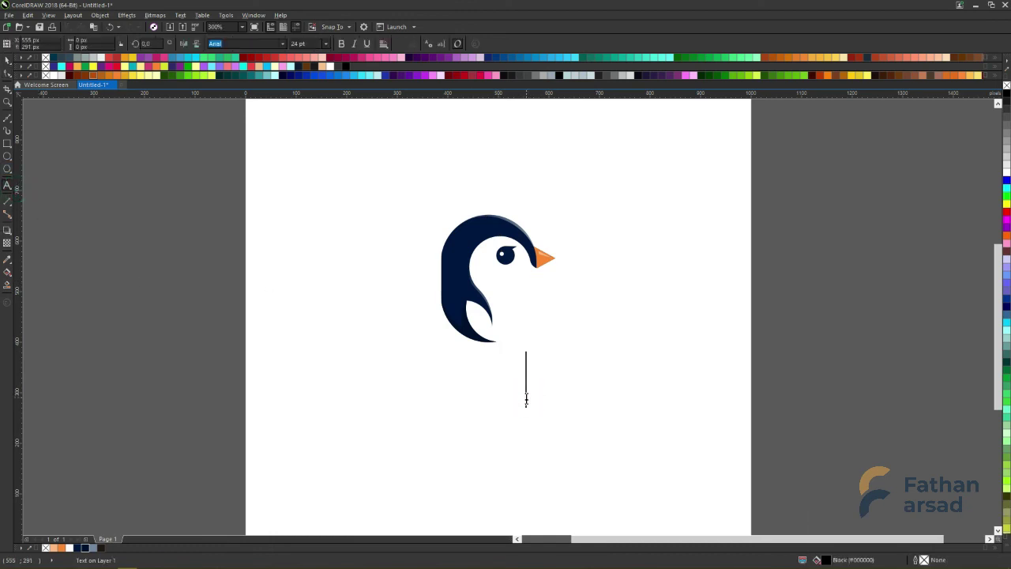
text(pingvin)
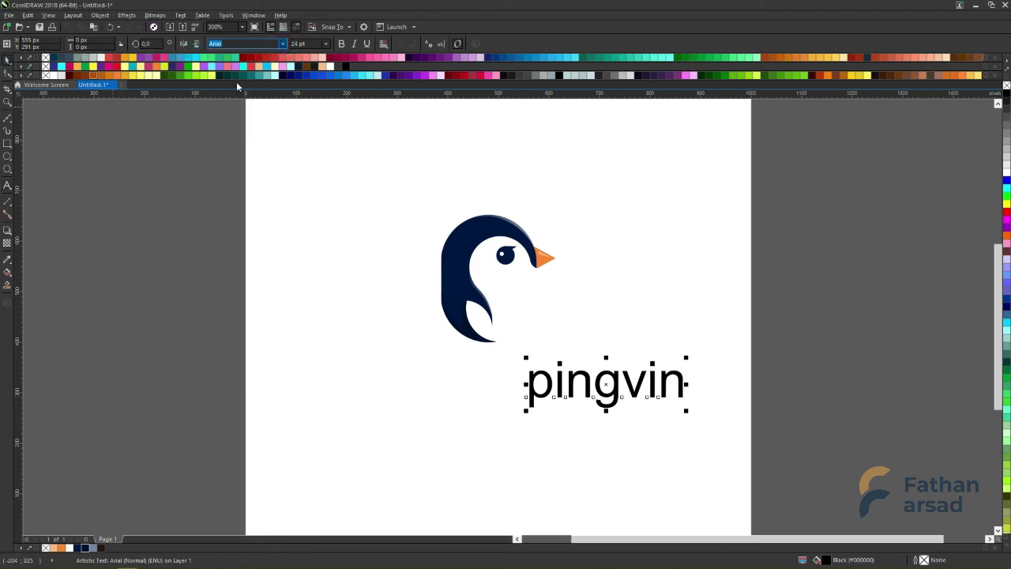
click(282, 47)
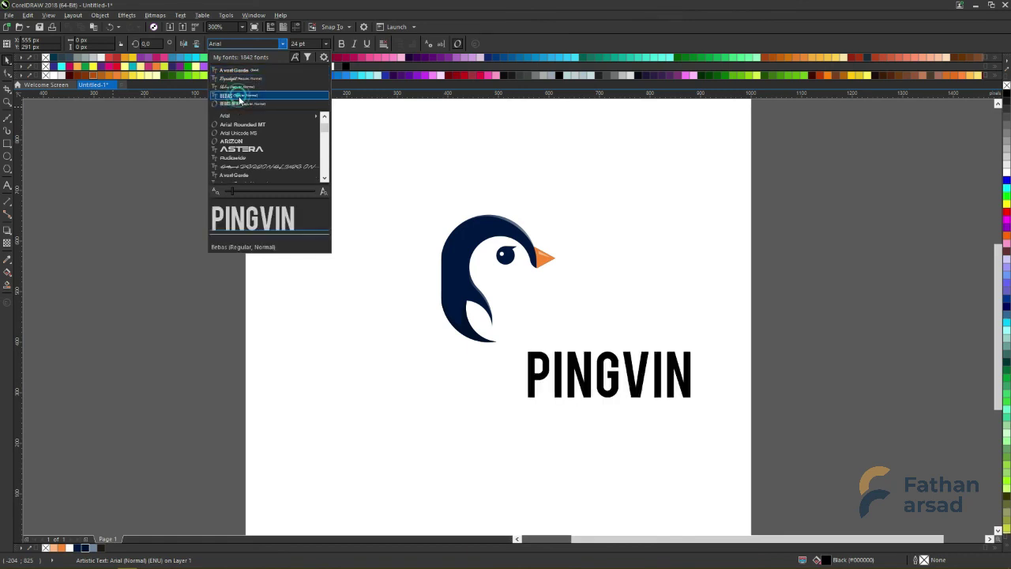
click(239, 98)
drag(686, 384, 552, 410)
Add the artistic text "sejenis paralon" as a tagline just below the brand name.
key(F8)
click(436, 452)
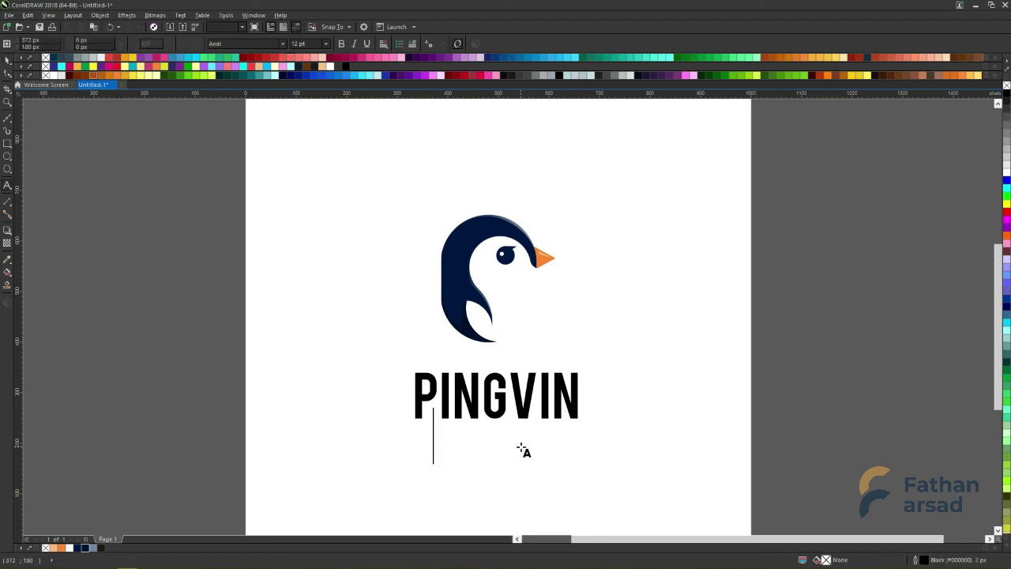
text(sejenis )
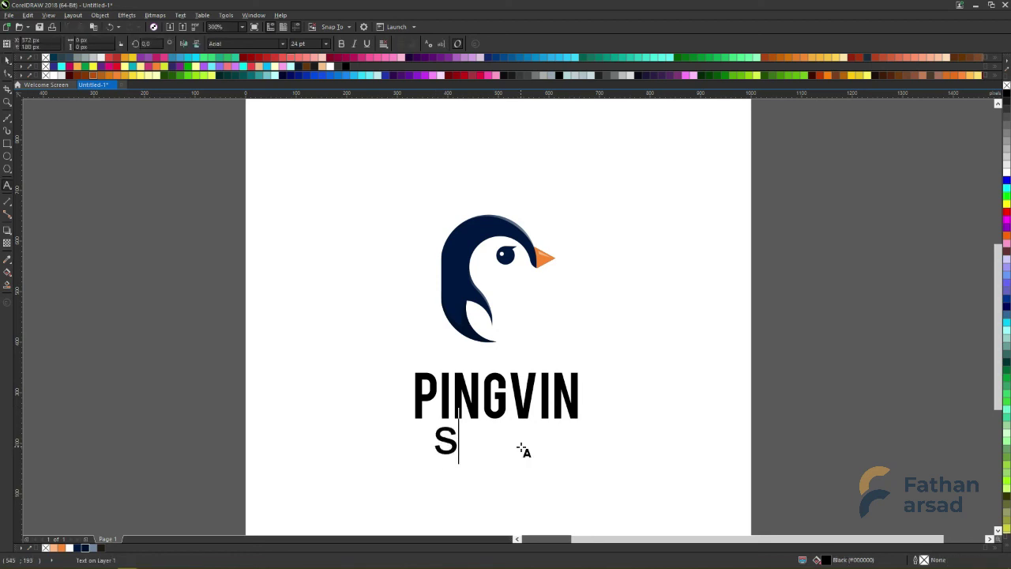
text(paralon)
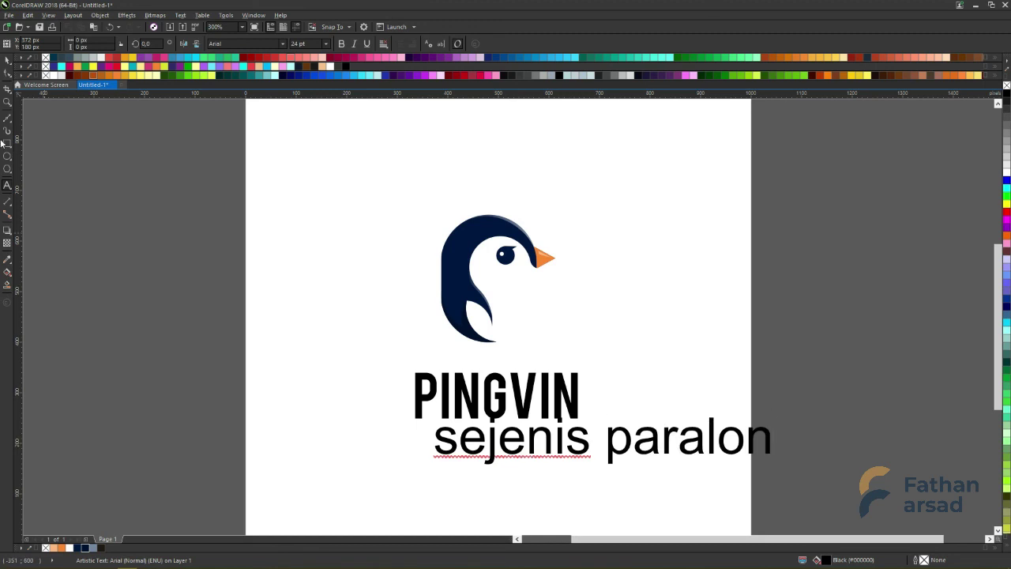
click(7, 60)
Set the tagline's font to AvantGarde Bold and change its case to sentence case.
click(283, 44)
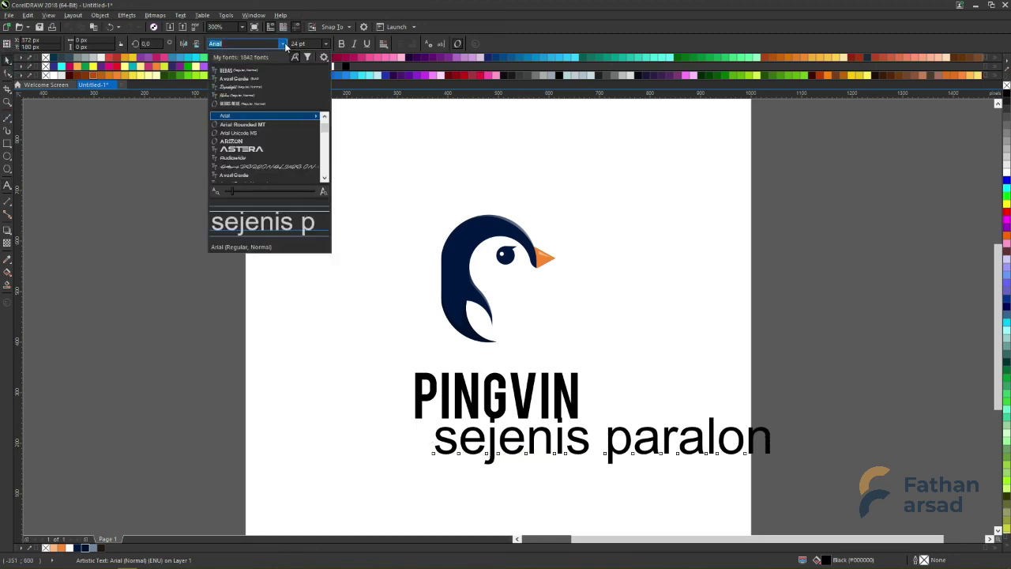
click(234, 79)
click(181, 15)
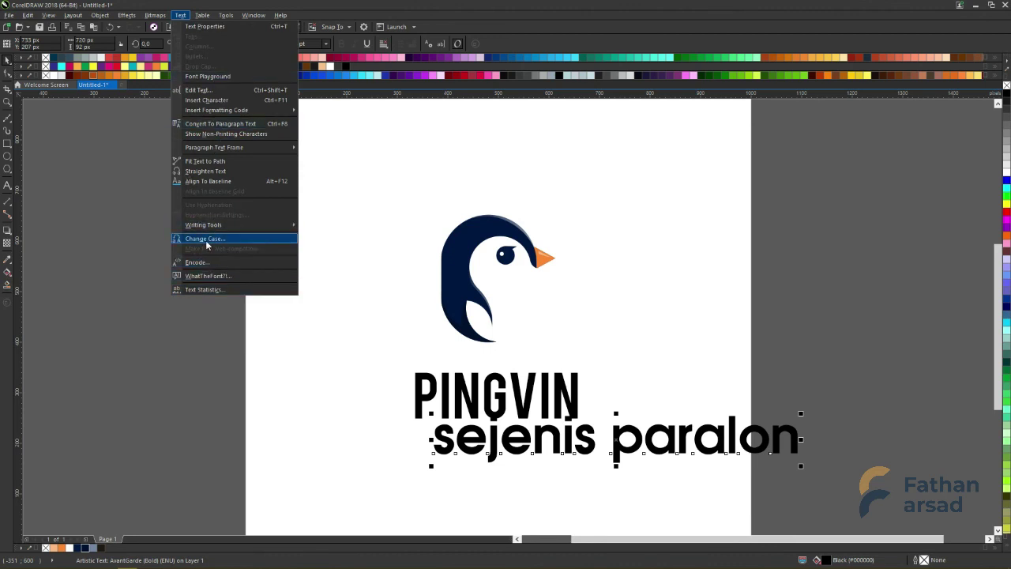
click(205, 239)
click(467, 312)
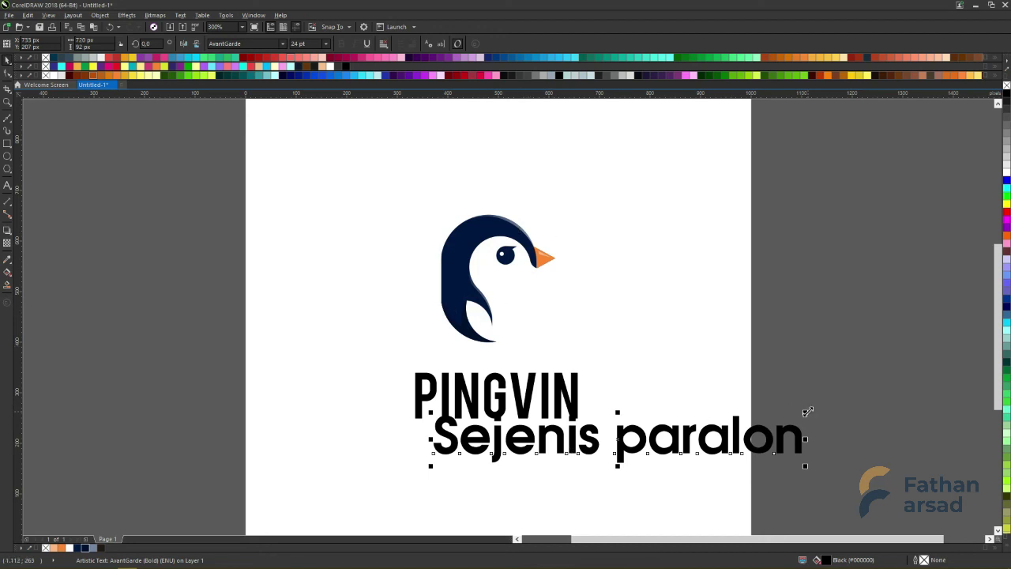
Scale the tagline down, widen its letter spacing to nearly the brand name's width and center it beneath the name.
drag(804, 411, 582, 424)
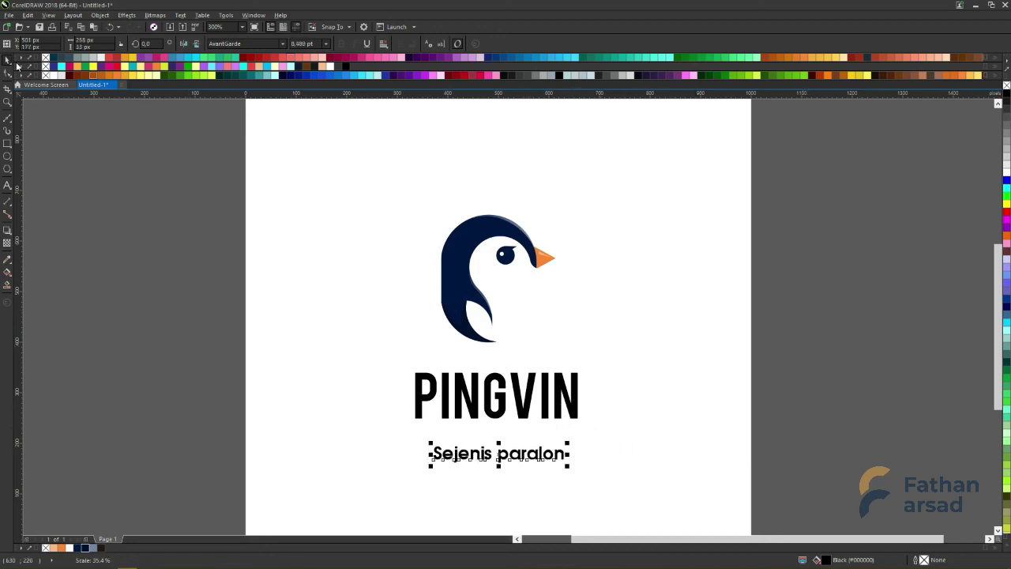
key(F10)
drag(569, 466, 580, 423)
key(space)
shift+click(573, 418)
key(c)
click(607, 420)
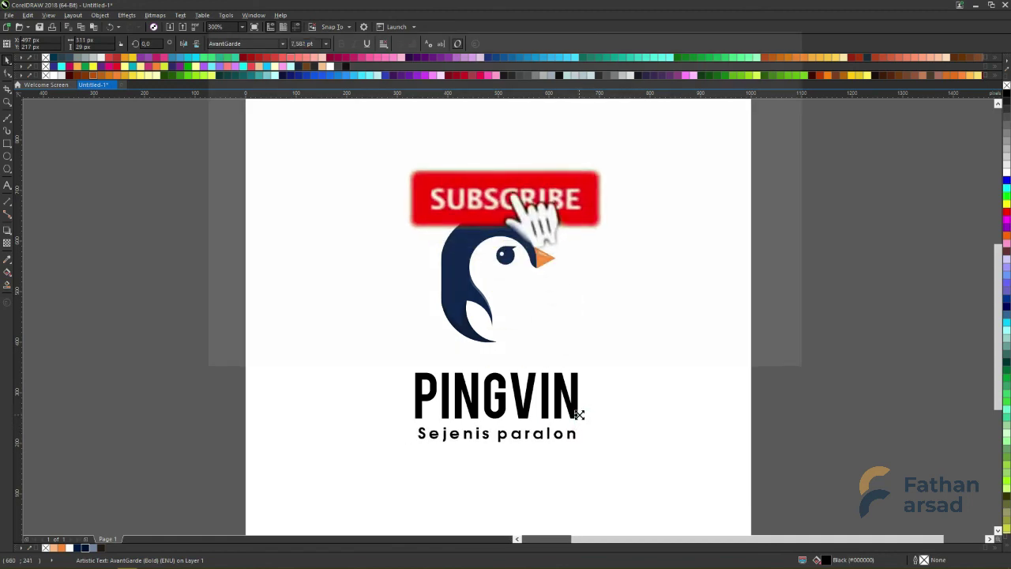
Enlarge the tagline slightly to about 318 px wide and place it closer beneath the brand name.
click(607, 430)
scroll(574, 436, up, 2)
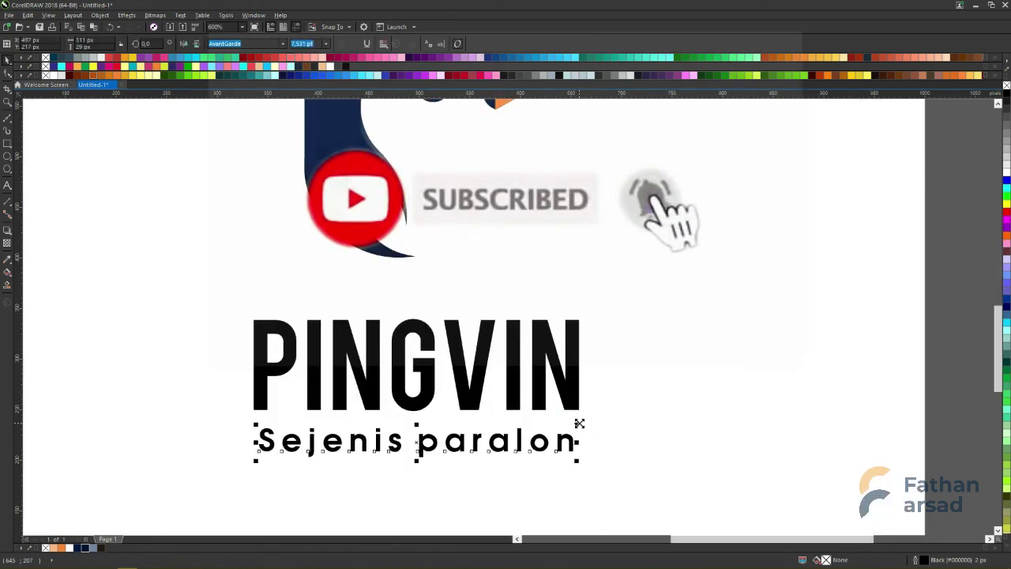
drag(576, 437, 584, 430)
scroll(583, 429, down, 1)
Group the brand name with the tagline, scale the group down beneath the penguin and fill it with the penguin's dark navy.
drag(648, 453, 417, 345)
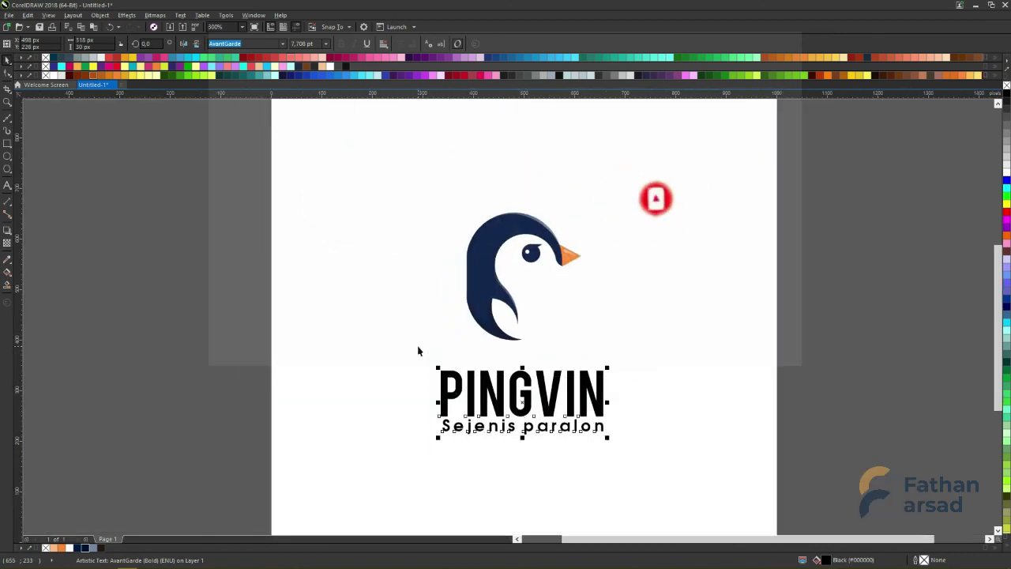
click(584, 324)
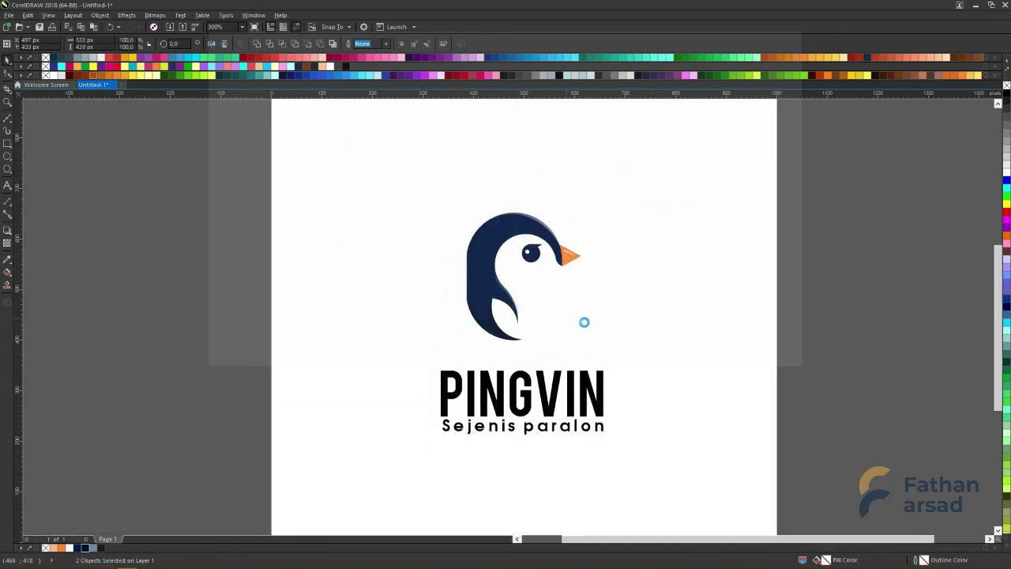
drag(592, 388, 574, 378)
click(591, 387)
scroll(595, 381, down, 1)
drag(638, 425, 493, 284)
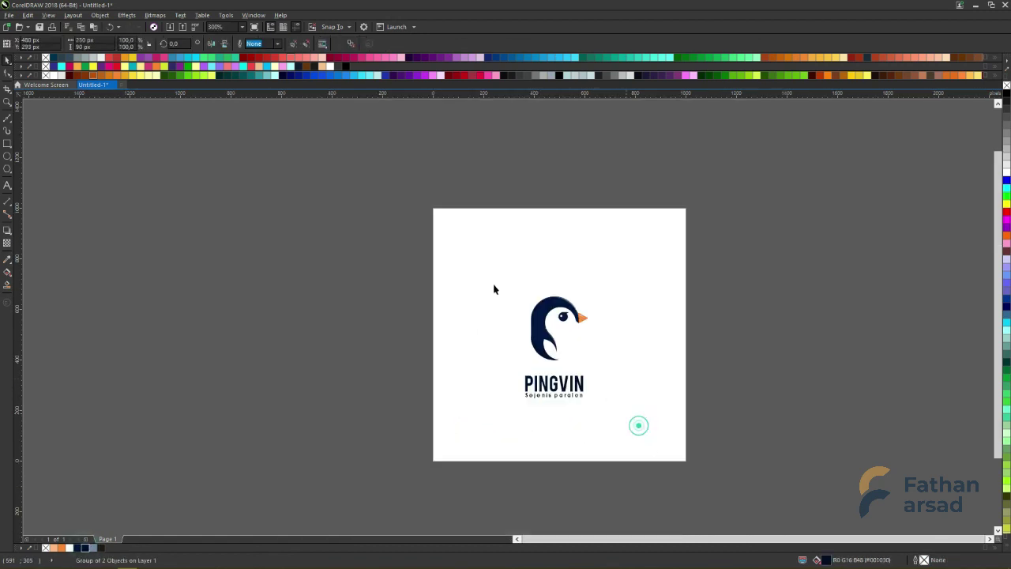
drag(574, 311, 513, 308)
scroll(503, 334, up, 2)
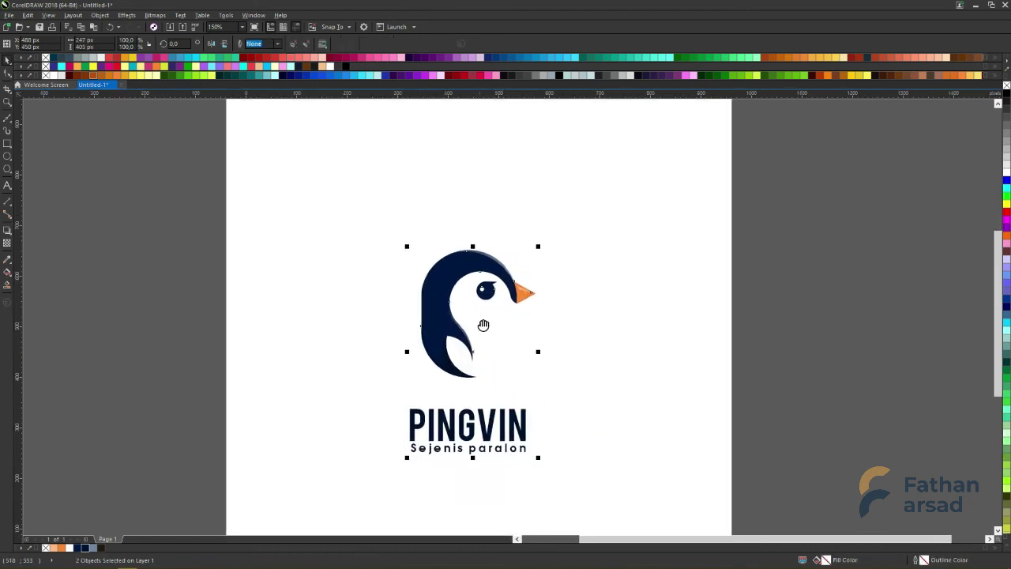
click(587, 293)
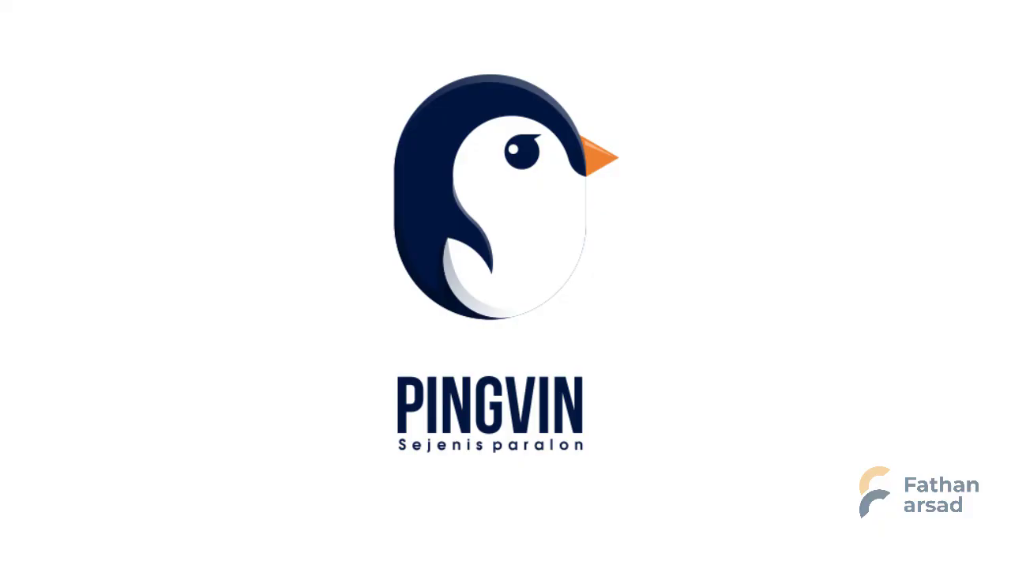